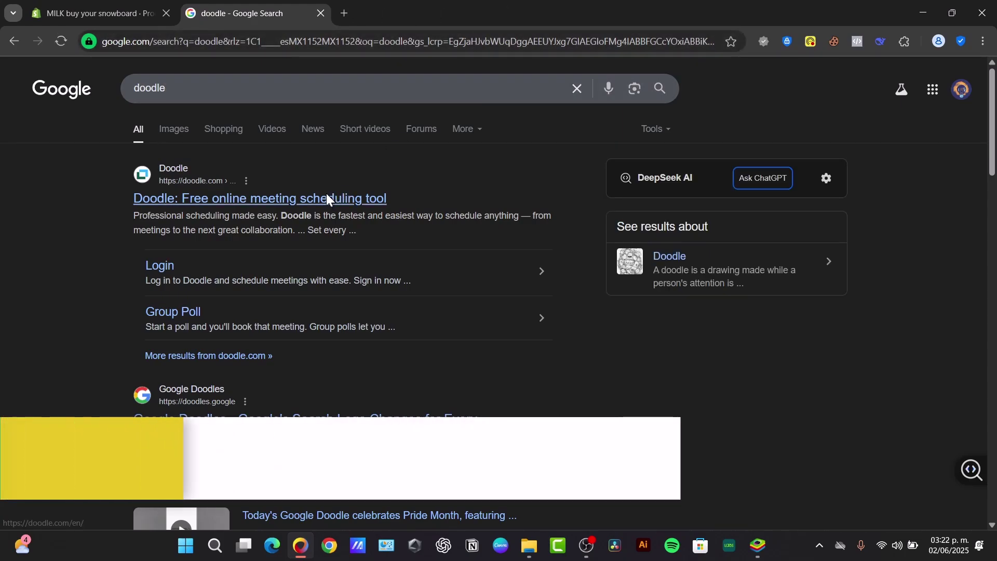
Step: Open the Doodle website from the Google search results
click(328, 199)
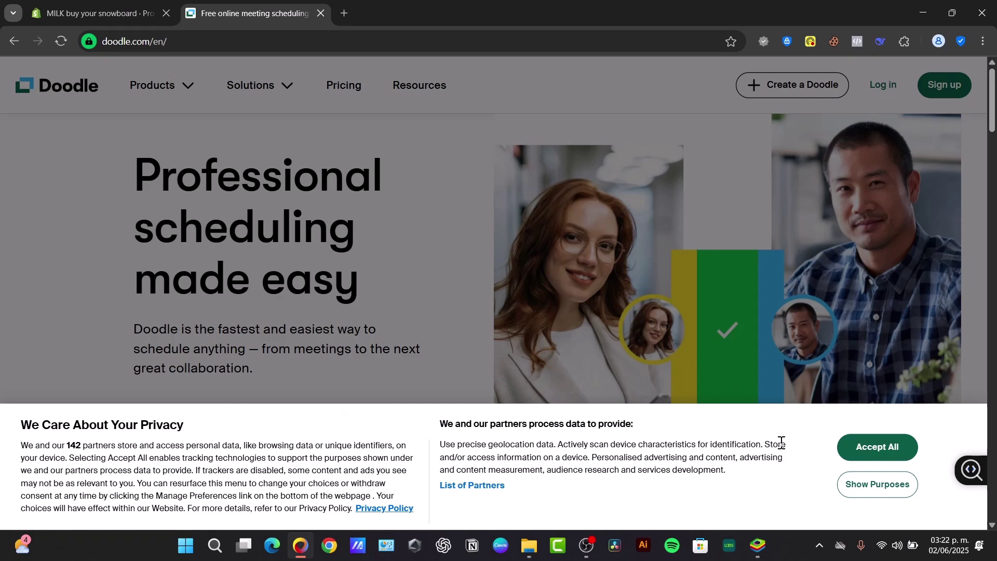
Step: Accept all cookies on Doodle's privacy banner
click(879, 453)
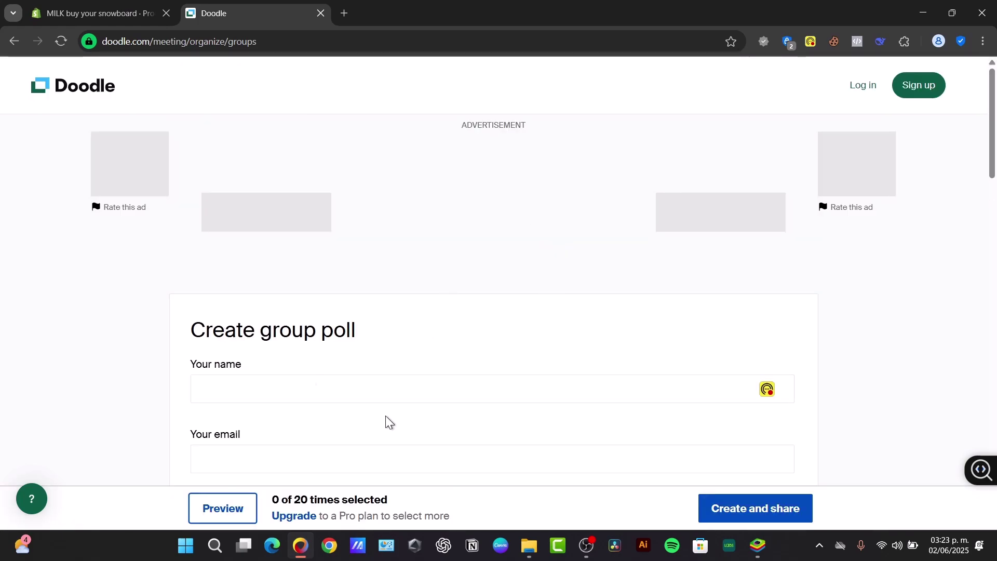
Step: Sign in to Doodle with the chosen Google account and confirm
scroll(591, 291, down, 14)
scroll(592, 290, up, 14)
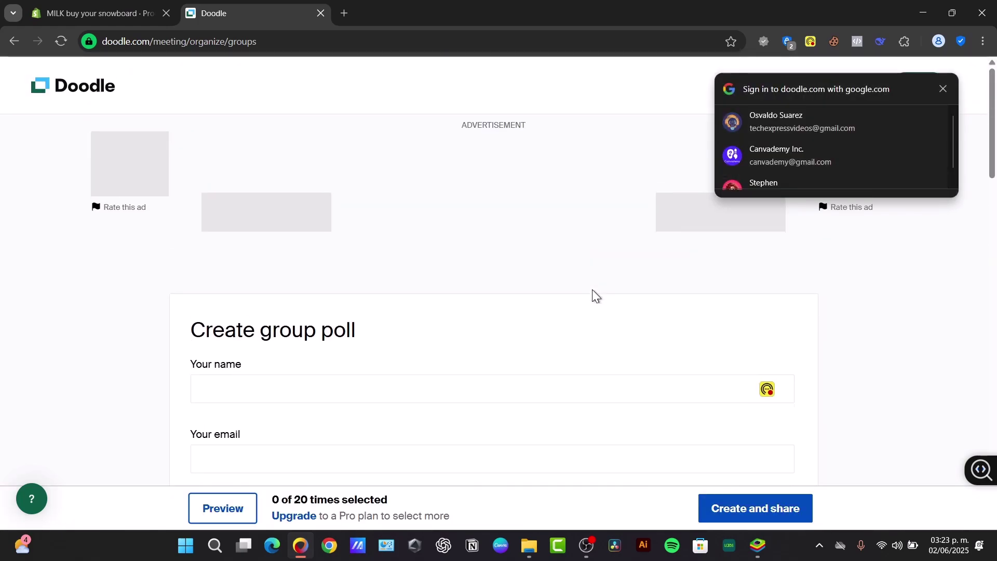
click(856, 124)
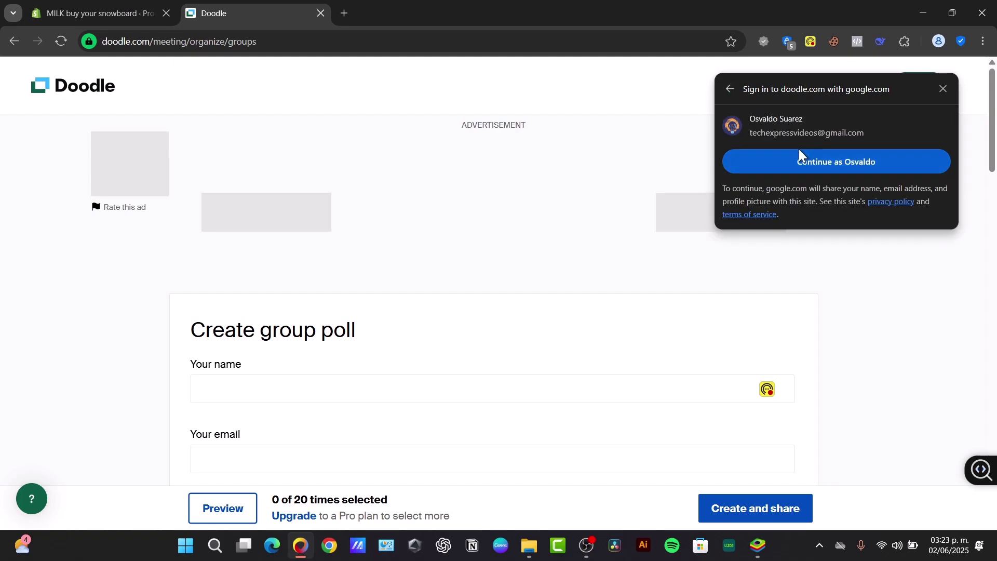
click(841, 158)
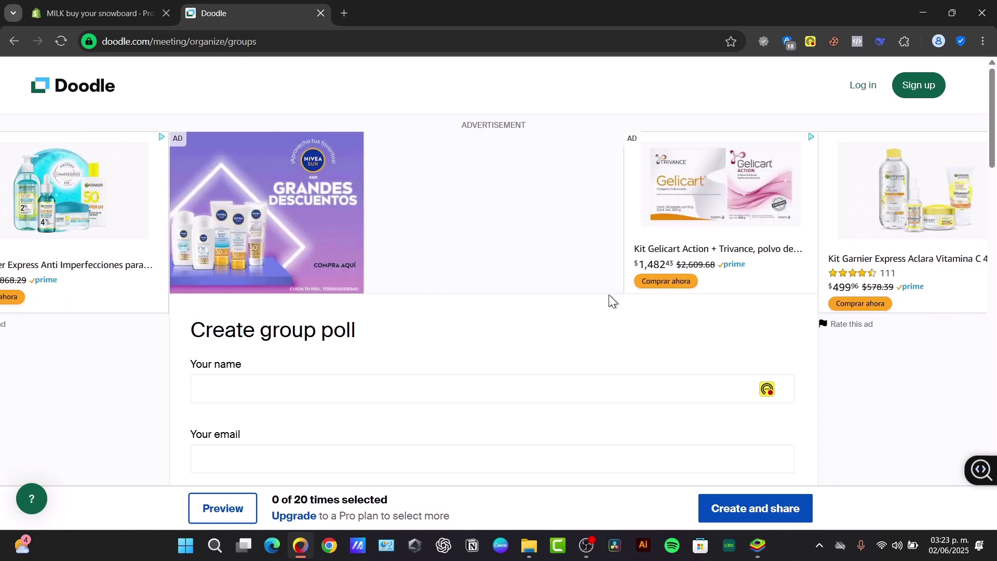
scroll(609, 302, down, 6)
scroll(435, 207, down, 3)
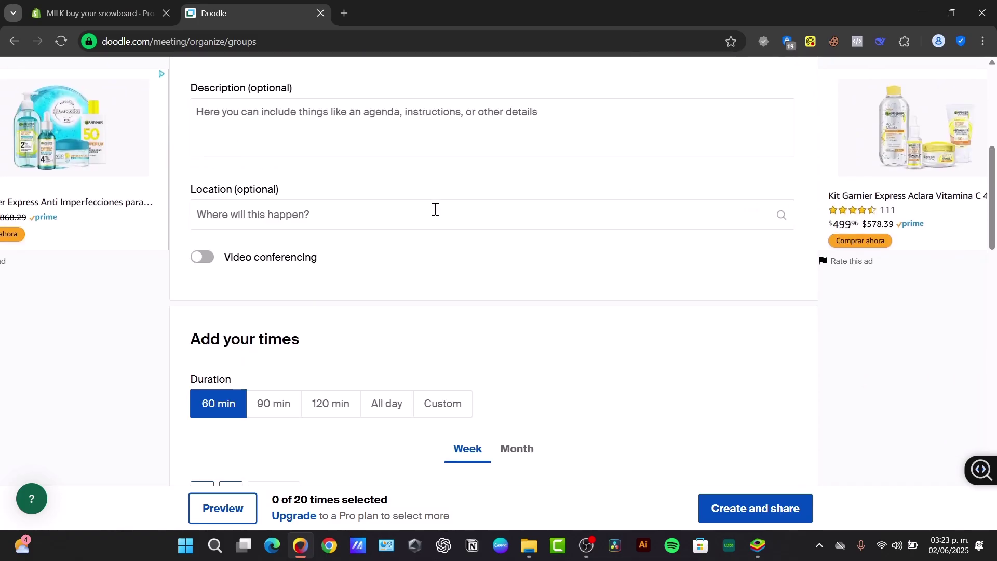
scroll(436, 209, up, 3)
Step: Title the poll 'My Birthday' and describe it as meeting because of my birthday
click(330, 220)
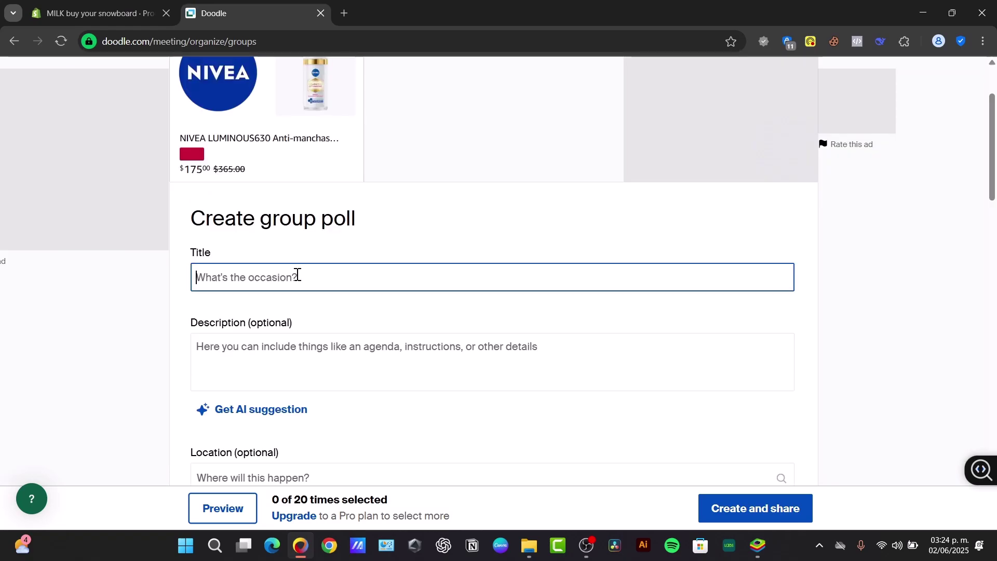
text(My b)
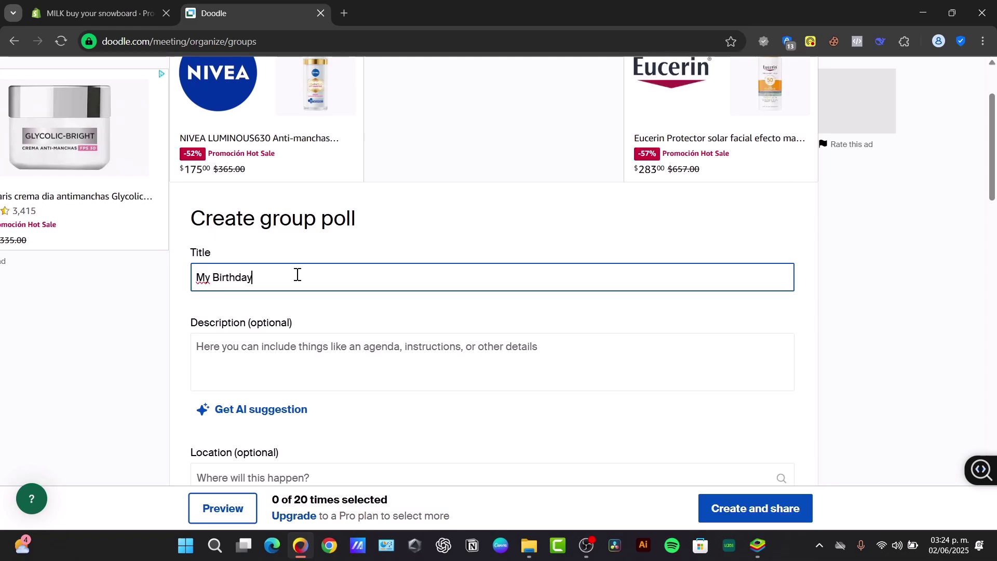
key(Tab)
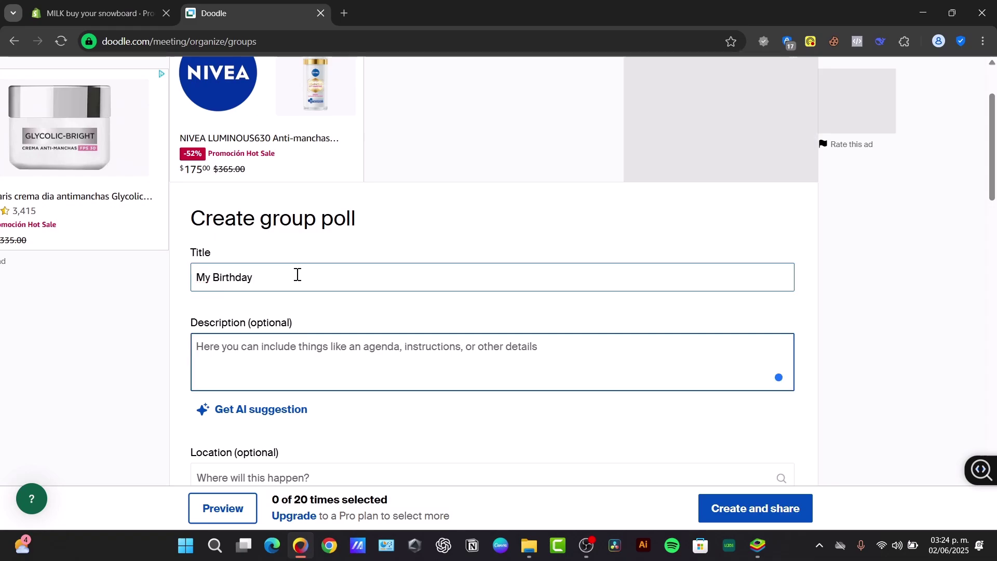
text(This are the inst)
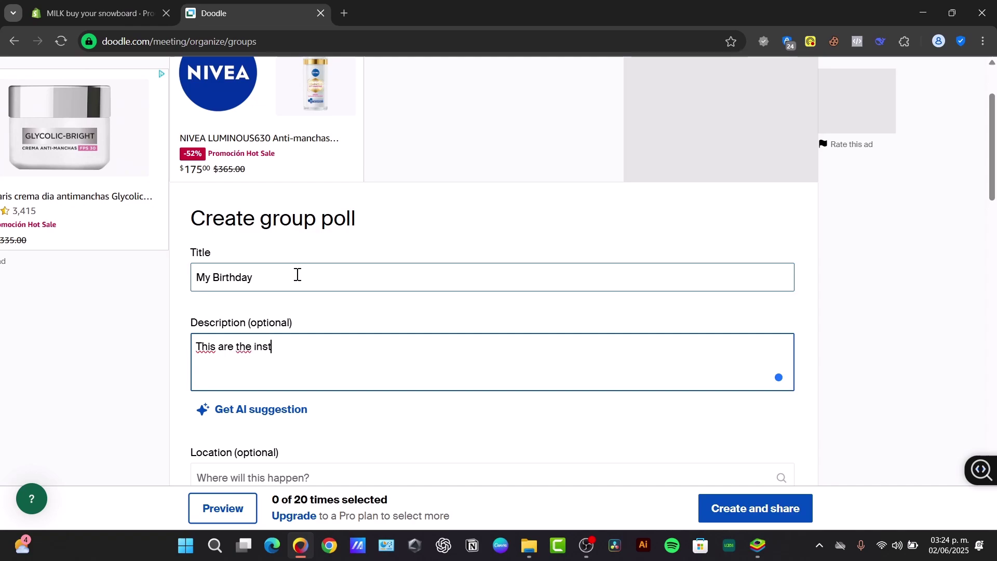
text(ructio)
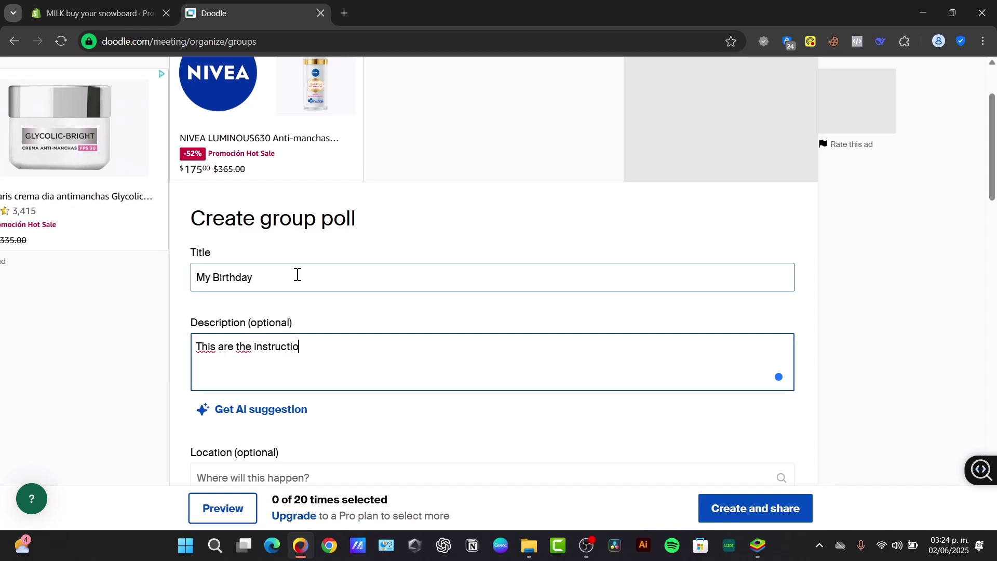
text(n to meet )
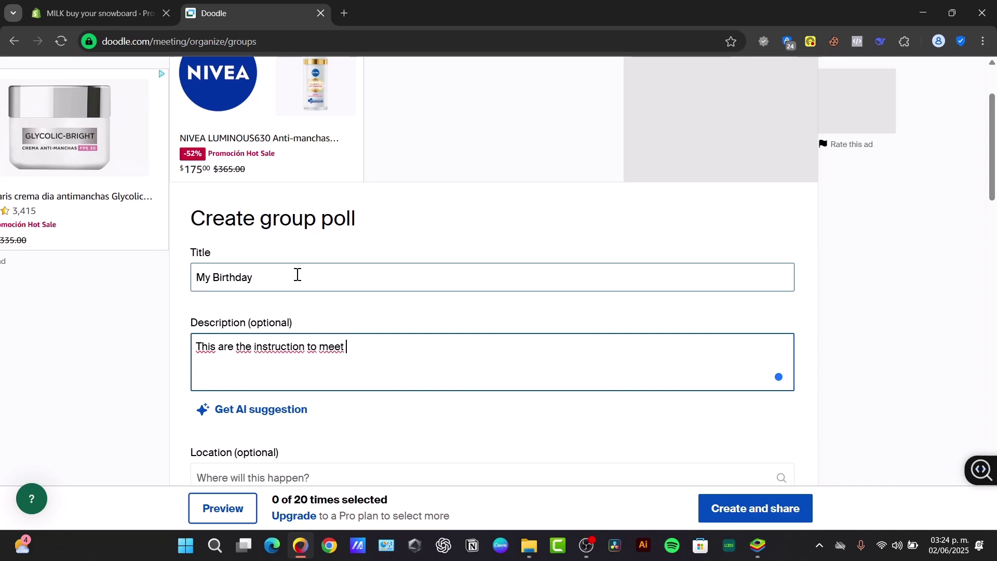
text(beacuas)
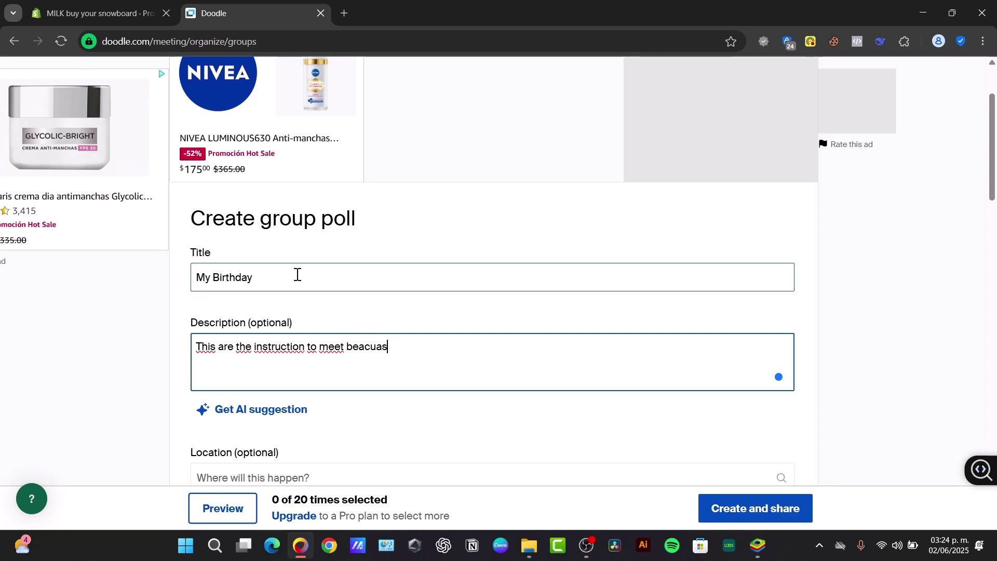
text(my birthday)
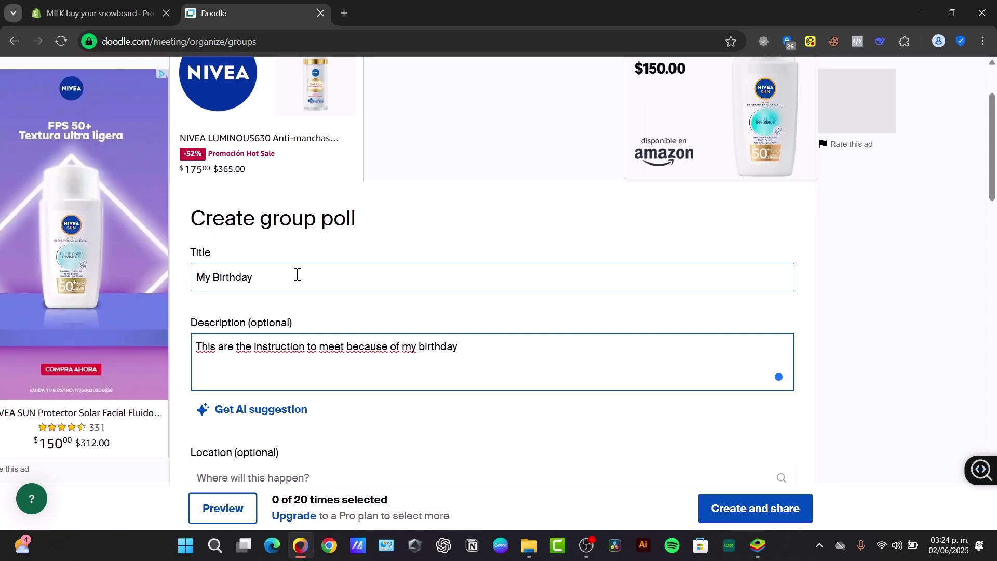
Step: Generate a medium-length AI description suggestion, dismissing the Pro upgrade offer
click(256, 418)
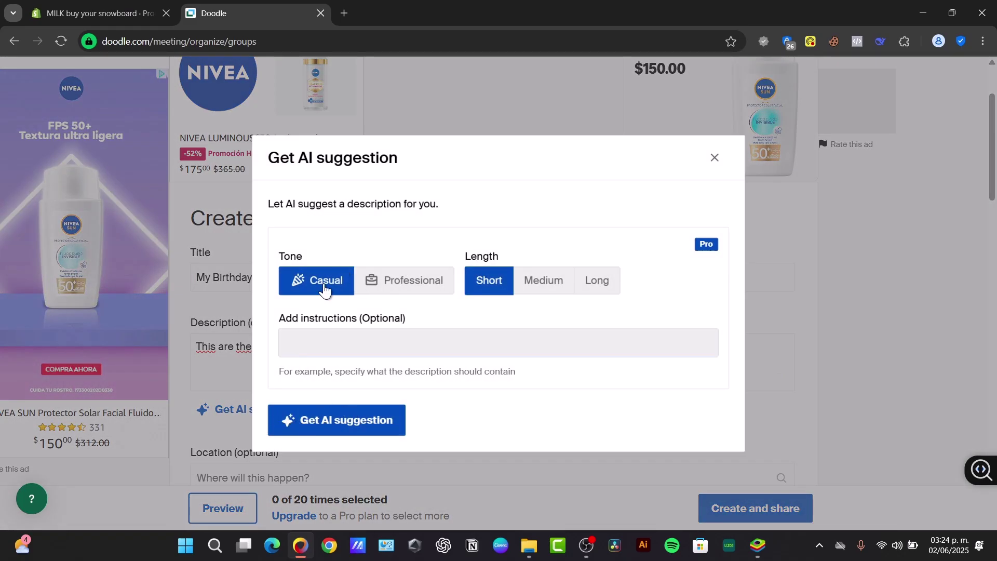
click(521, 285)
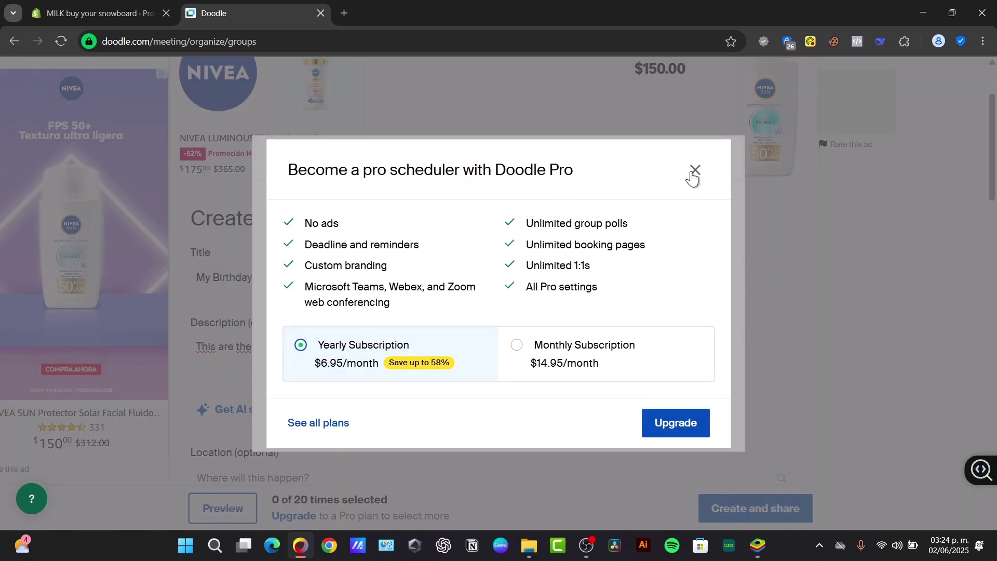
click(694, 172)
click(365, 420)
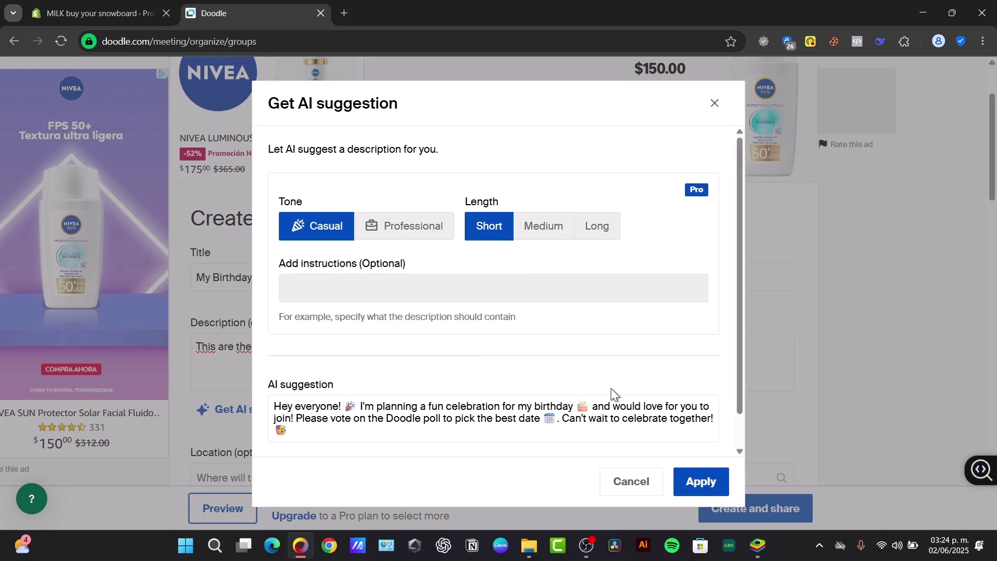
scroll(643, 431, down, 1)
Step: Apply the AI-written description and move to the location field
click(682, 478)
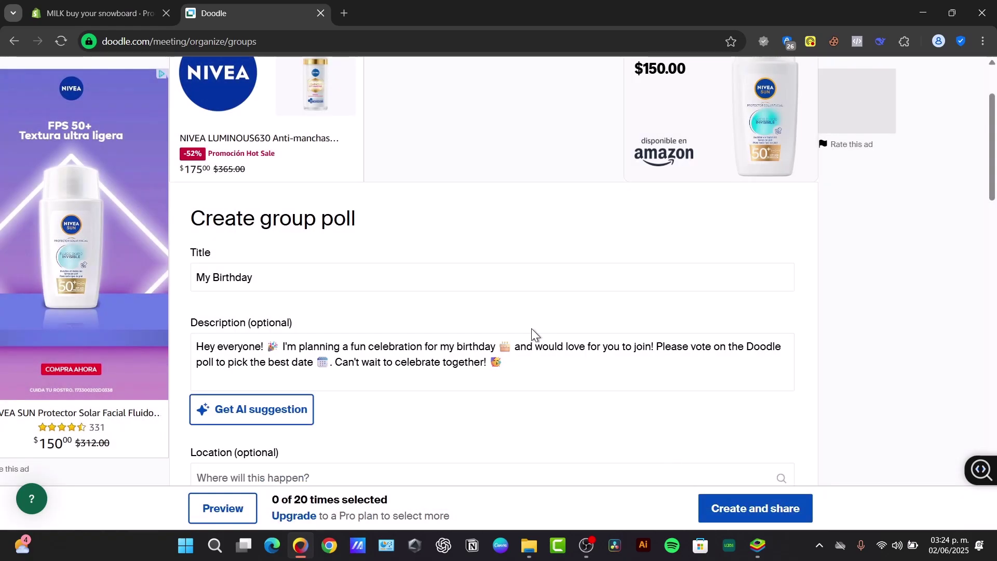
scroll(533, 335, down, 3)
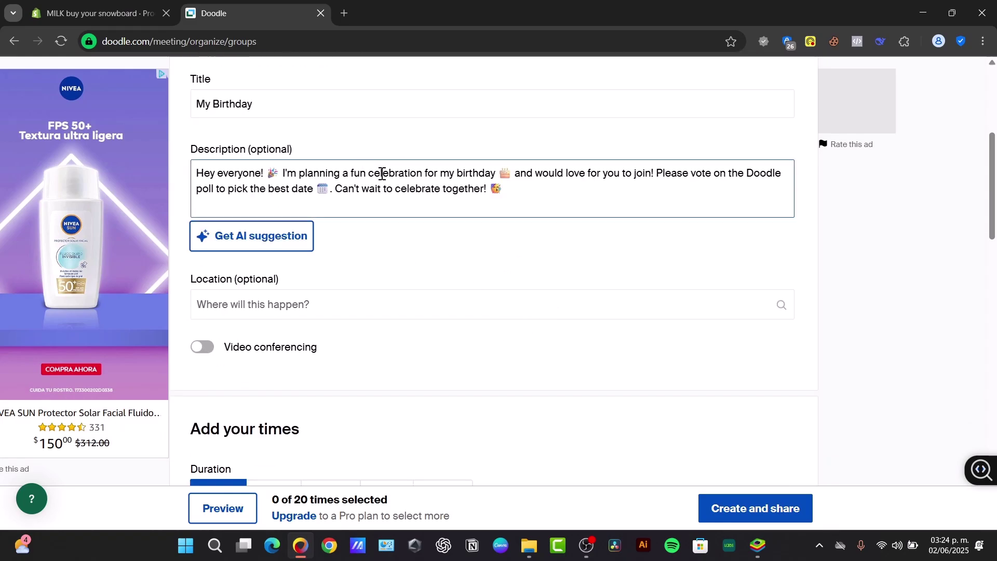
scroll(384, 176, down, 3)
click(333, 141)
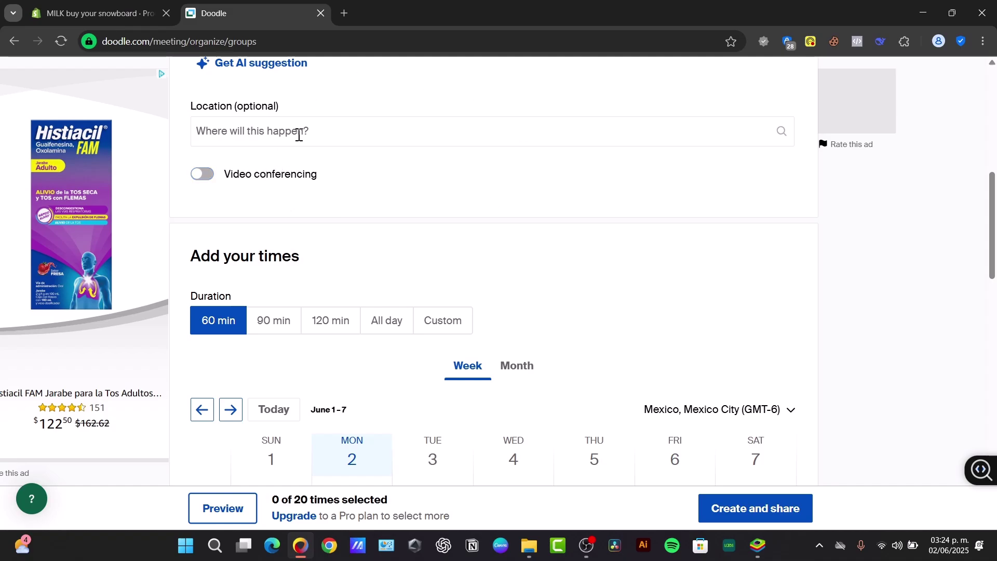
Step: Turn on video conferencing for the poll using Google Meet
click(207, 177)
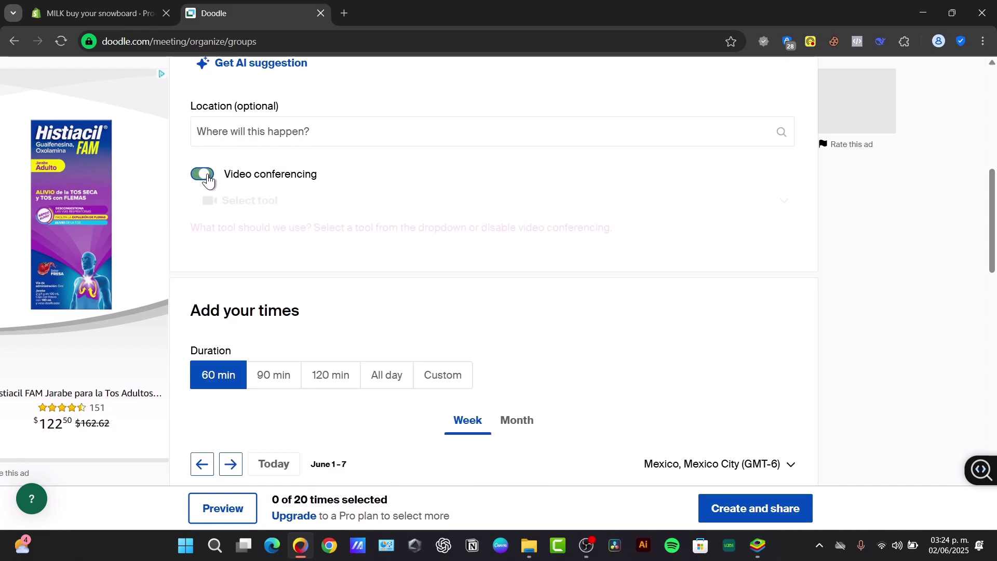
click(299, 201)
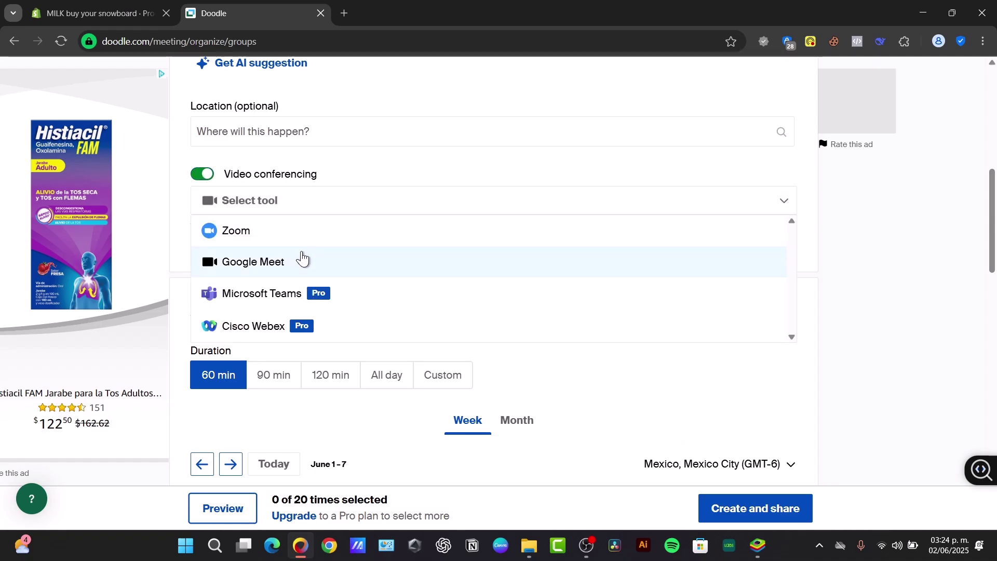
click(303, 258)
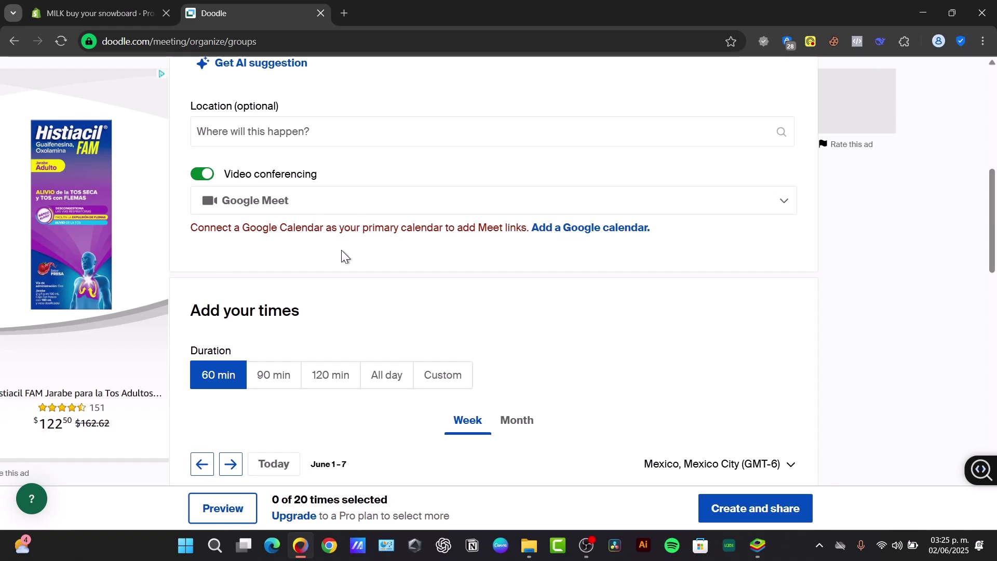
Step: Clear a stray selection of the Google Calendar warning text
drag(243, 229, 357, 227)
scroll(441, 267, down, 3)
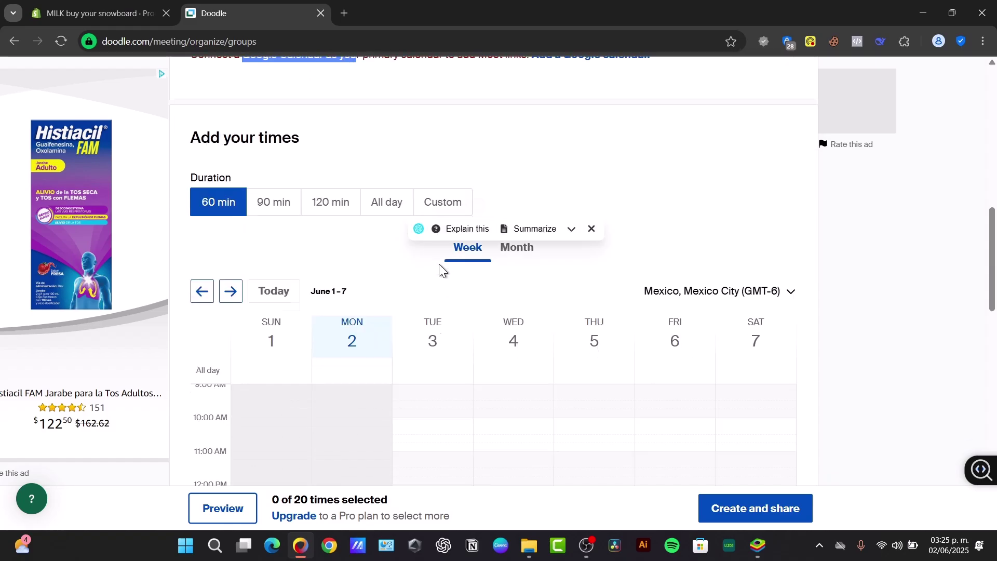
click(592, 116)
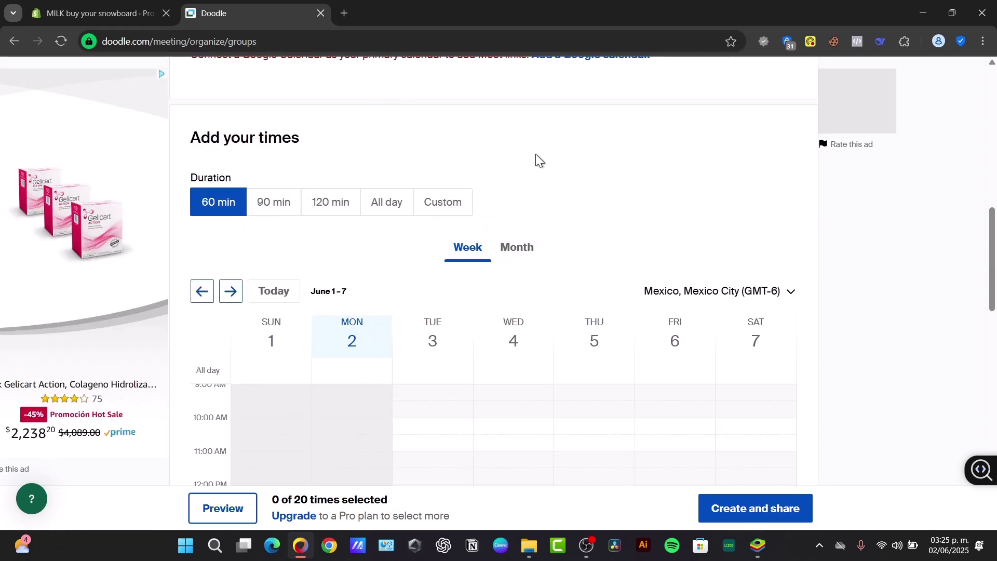
scroll(530, 160, up, 3)
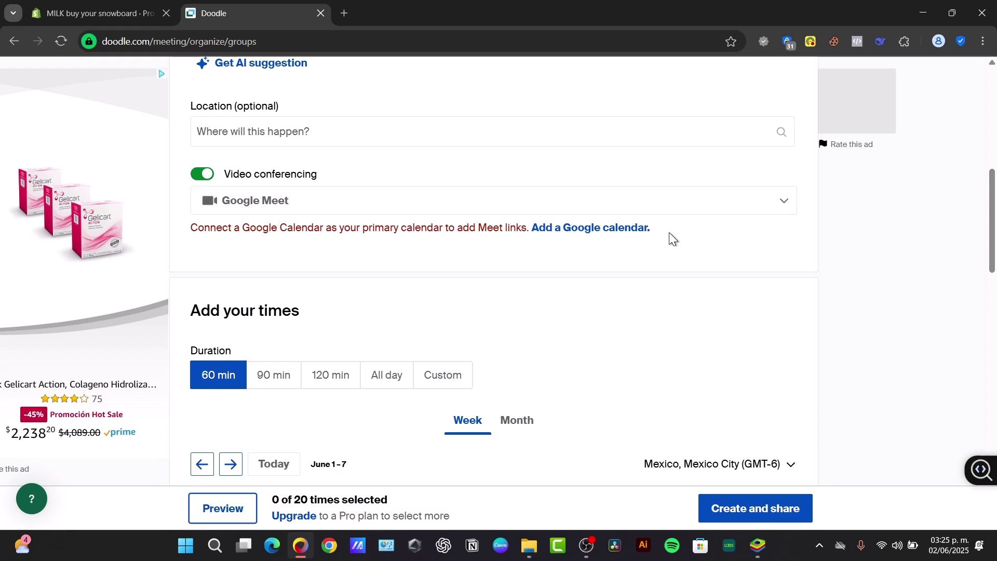
scroll(334, 349, down, 3)
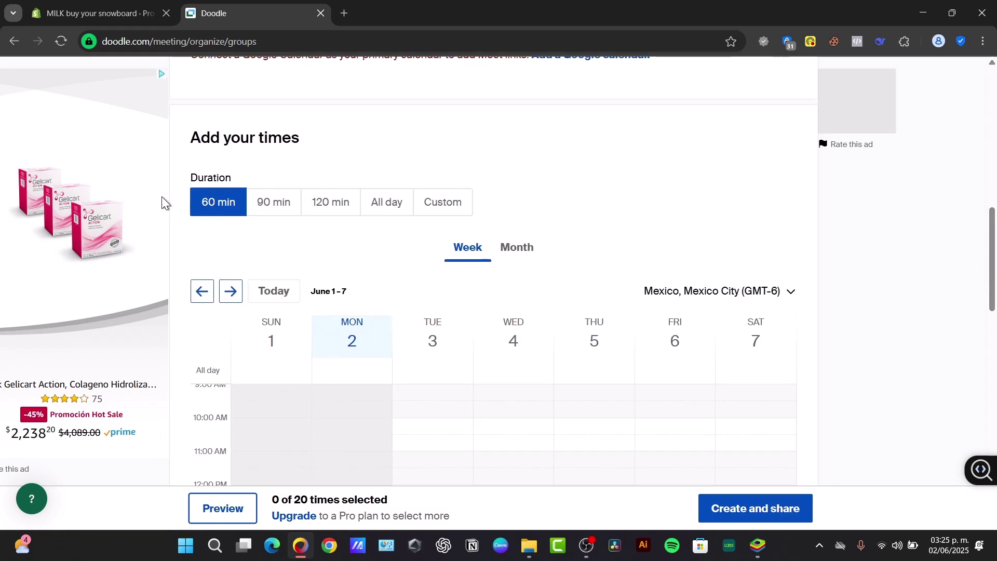
scroll(441, 244, down, 3)
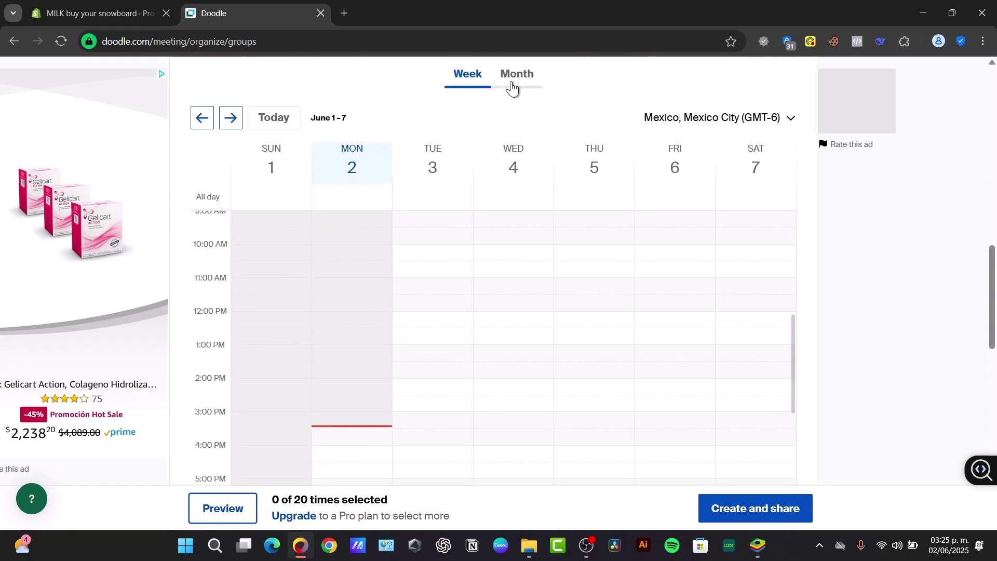
Step: In month view, pick Tuesday, August 5, 2025 as a poll date
click(512, 89)
scroll(437, 266, up, 3)
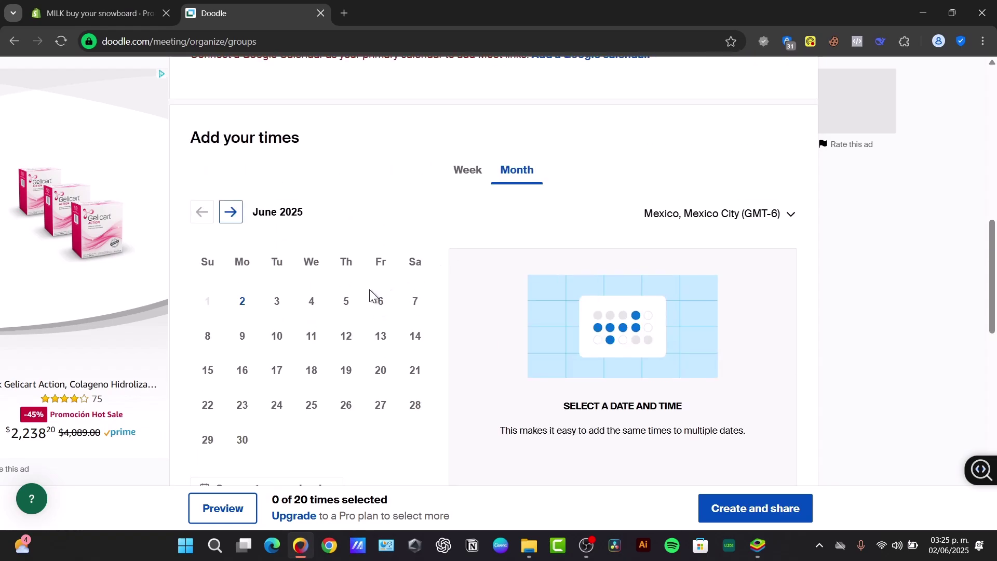
click(237, 221)
click(239, 224)
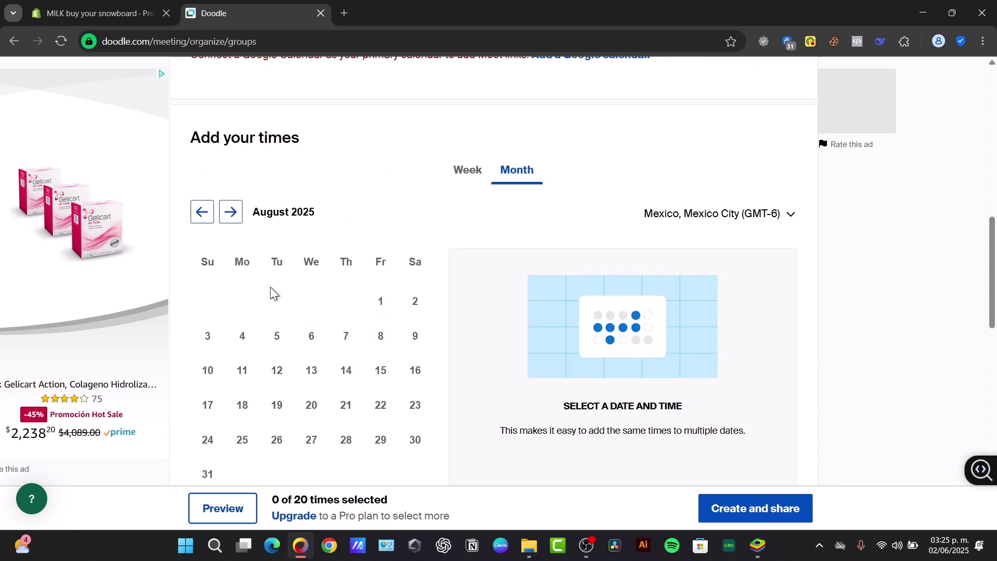
click(280, 331)
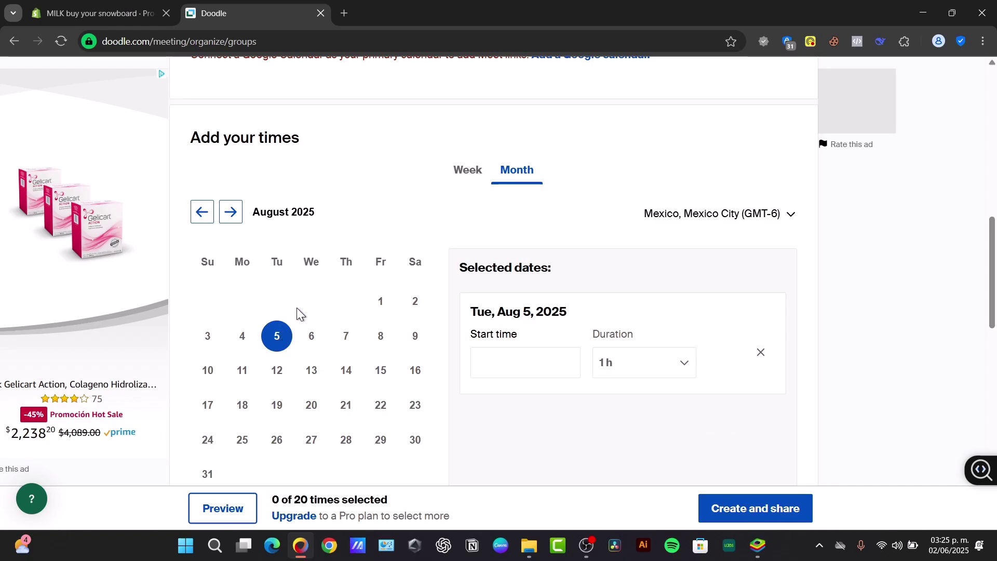
Step: Set the August 5 slot to start at 2:45 PM lasting 30 min
click(512, 361)
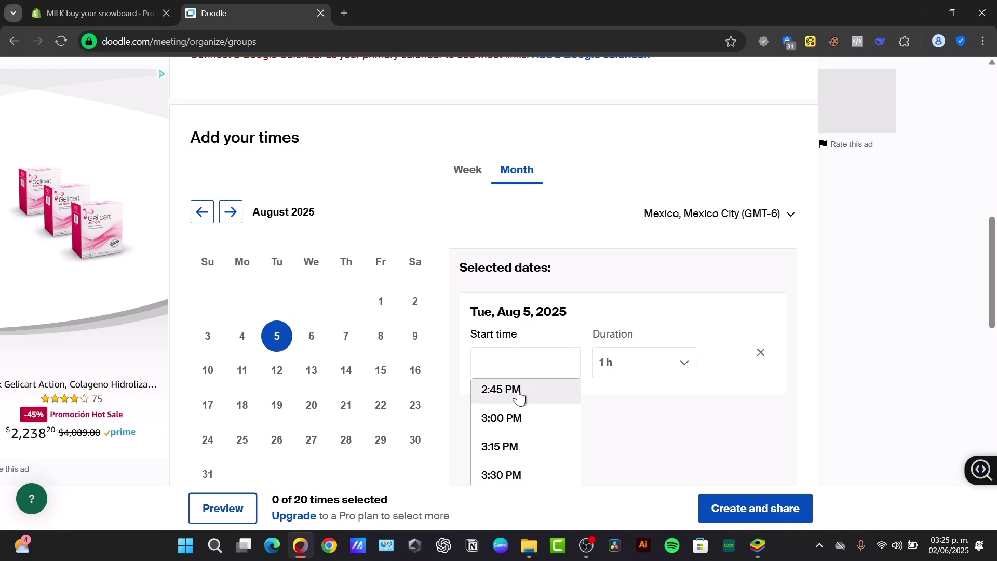
click(519, 397)
click(634, 369)
click(641, 397)
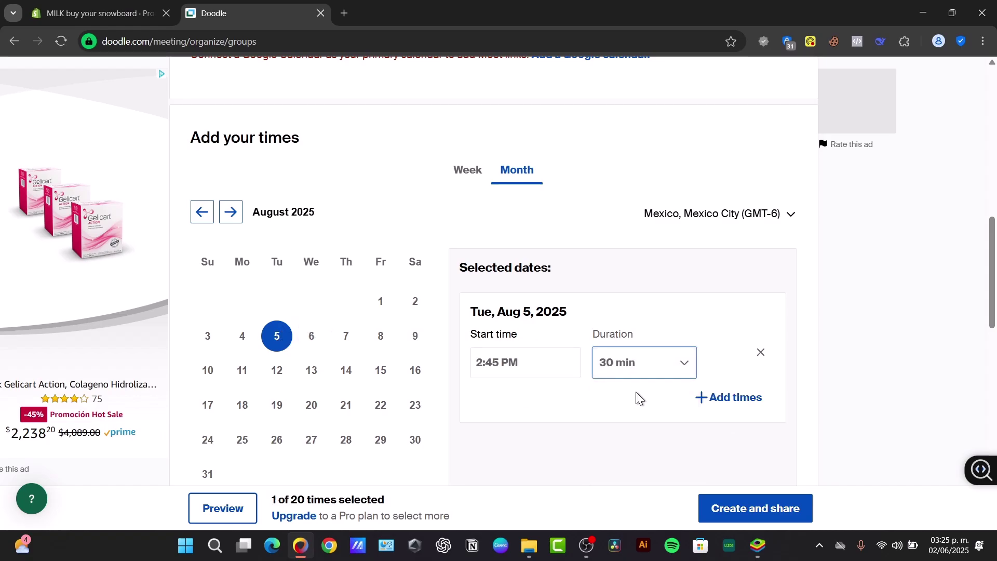
scroll(644, 397, down, 3)
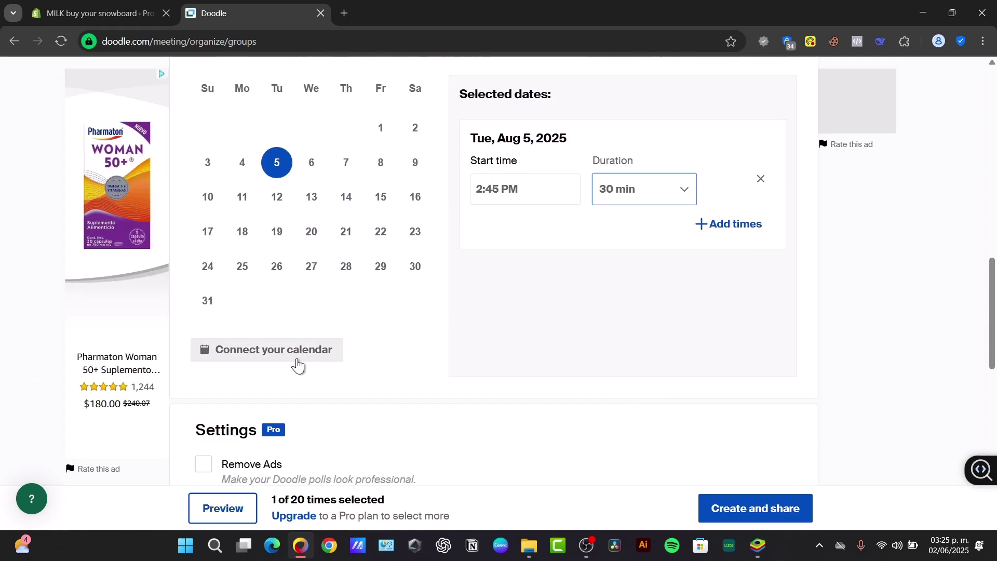
scroll(678, 332, down, 3)
scroll(316, 327, down, 3)
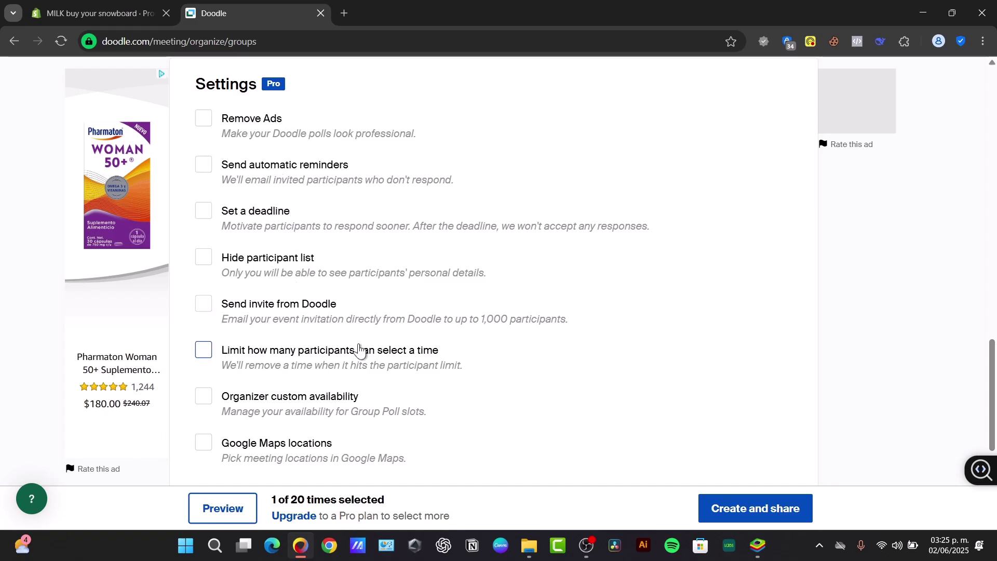
Step: Create and share the poll, then copy its invite link from the confirmation page
scroll(335, 325, down, 3)
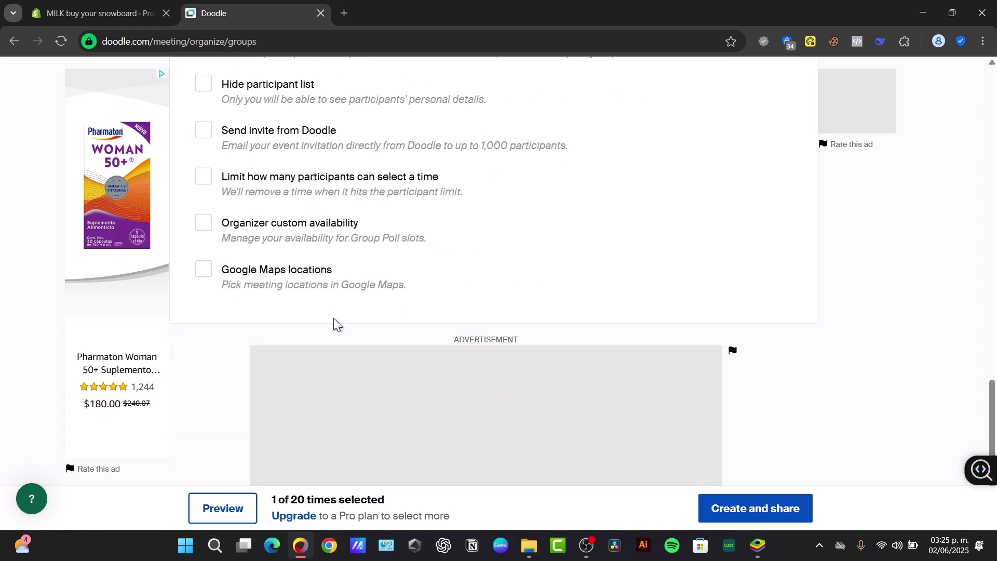
scroll(334, 325, down, 2)
scroll(335, 325, up, 10)
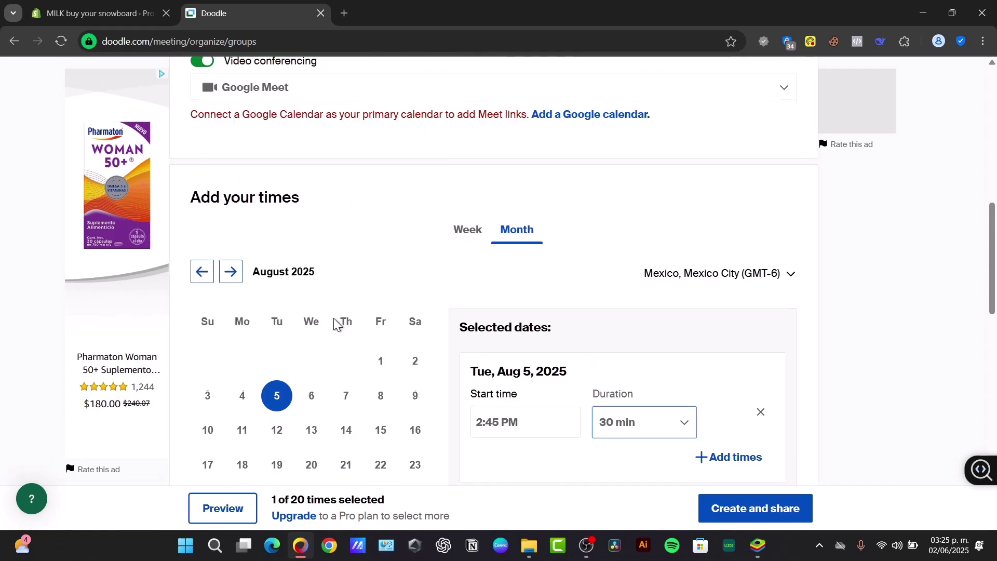
scroll(335, 324, up, 15)
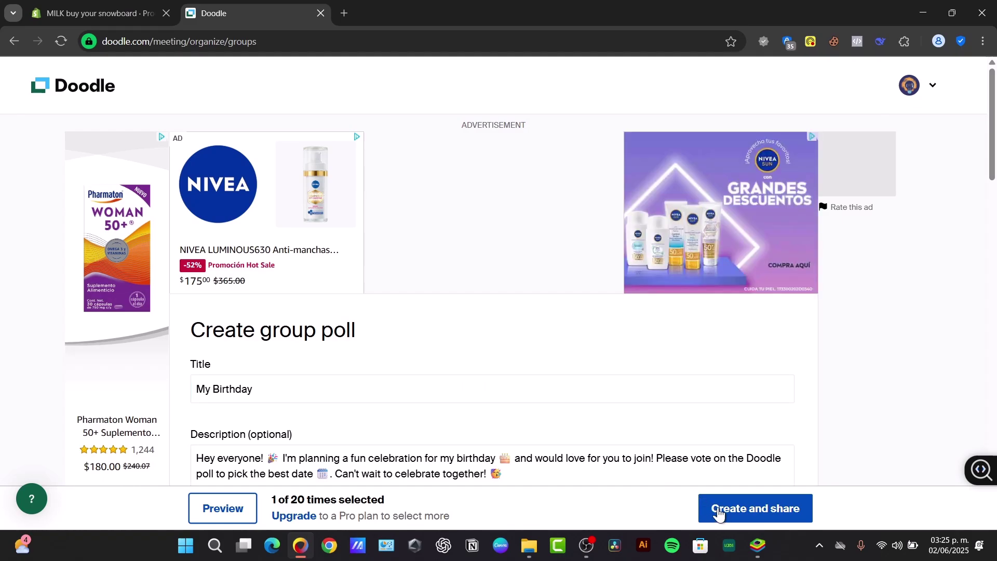
click(718, 512)
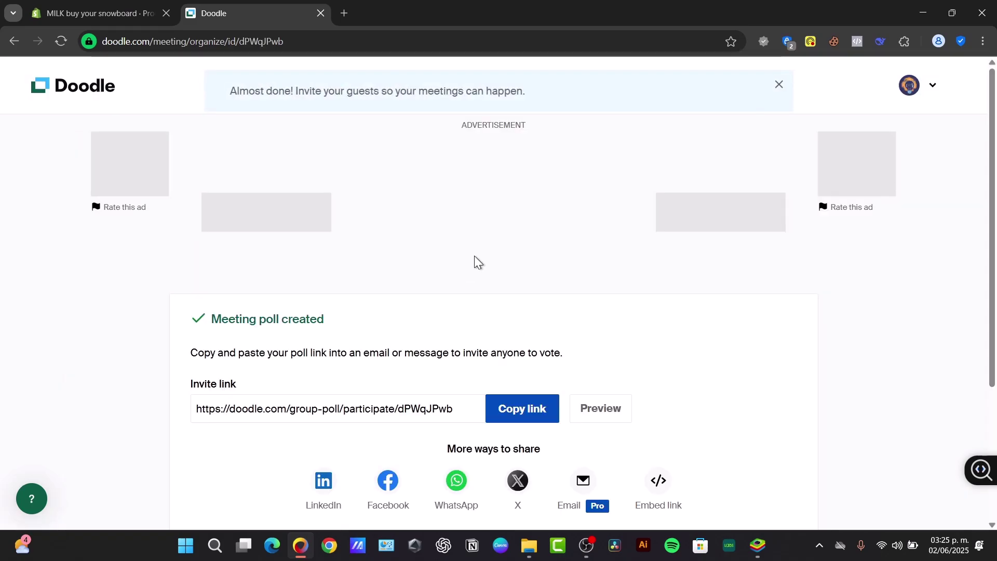
scroll(597, 275, down, 3)
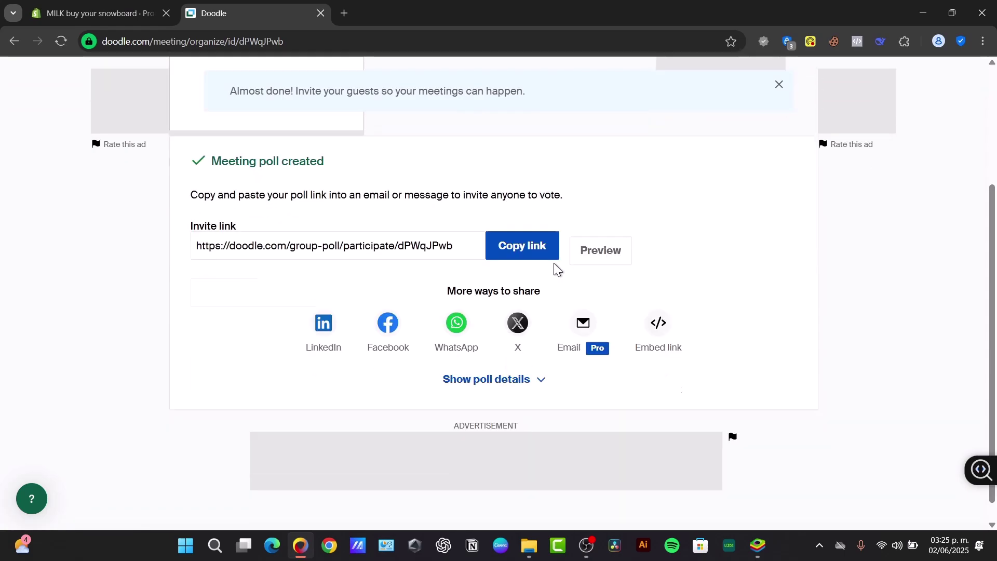
click(541, 251)
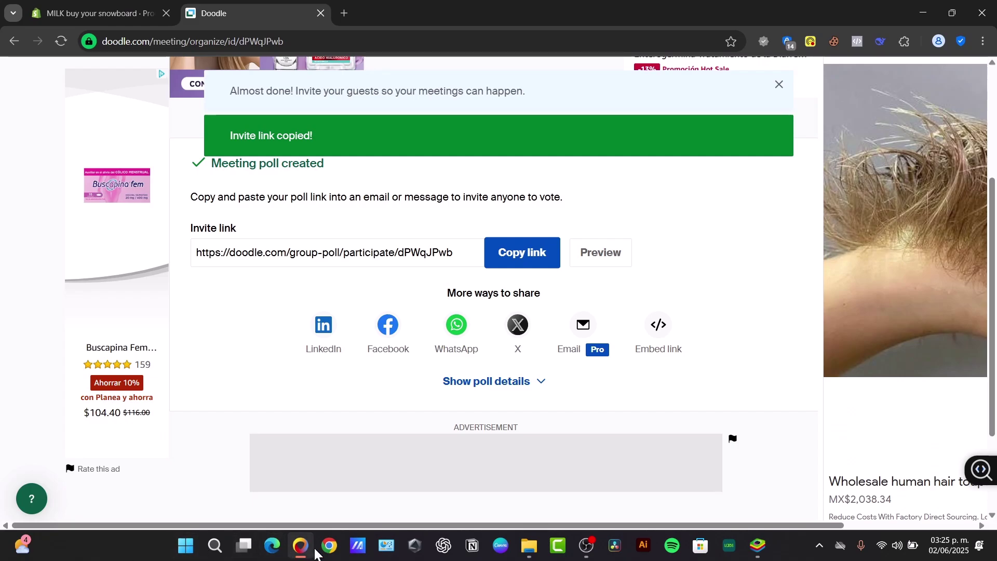
Step: Open a new incognito Chrome window and load the pasted poll invite link
right_click(323, 544)
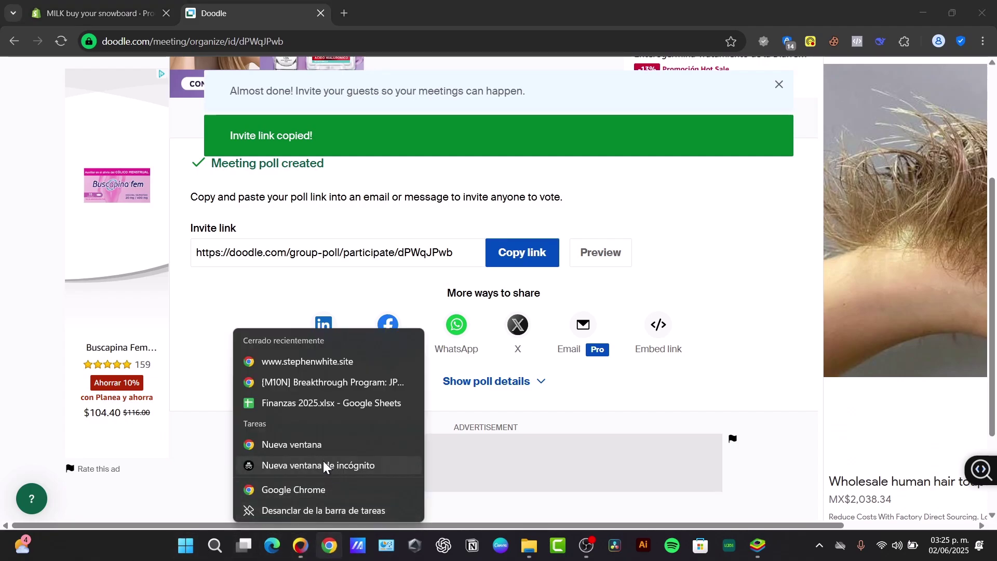
click(322, 445)
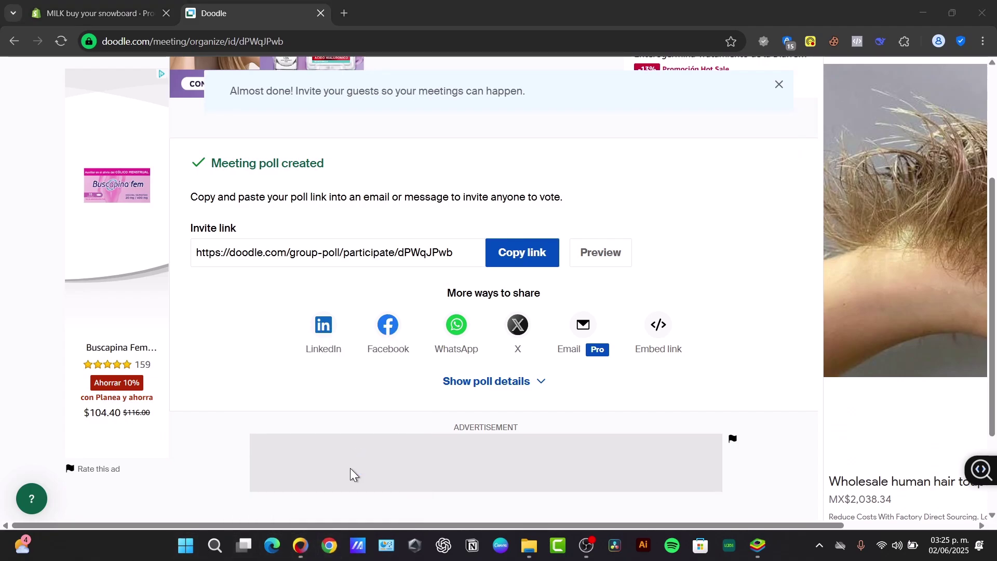
key(ctrl+v)
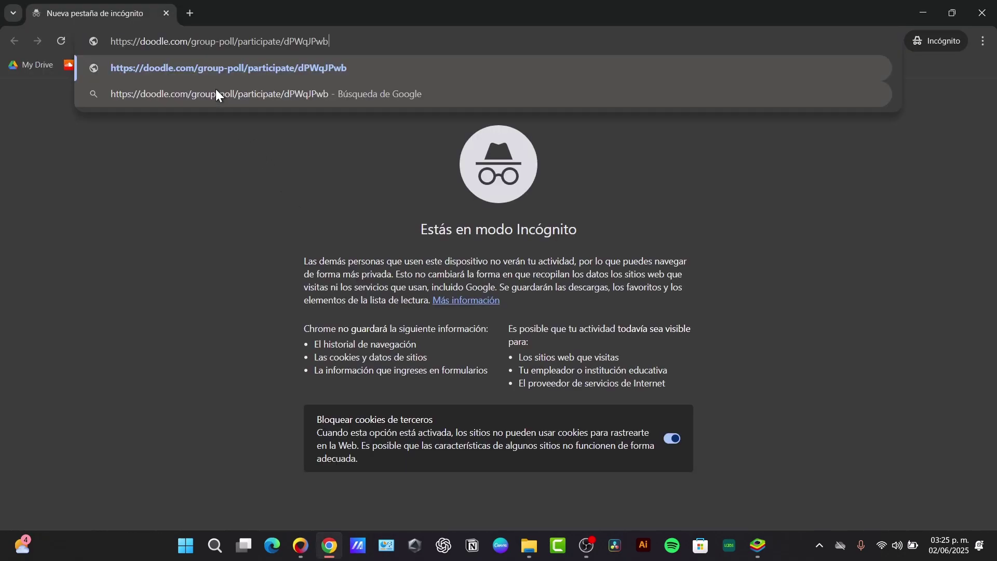
key(Return)
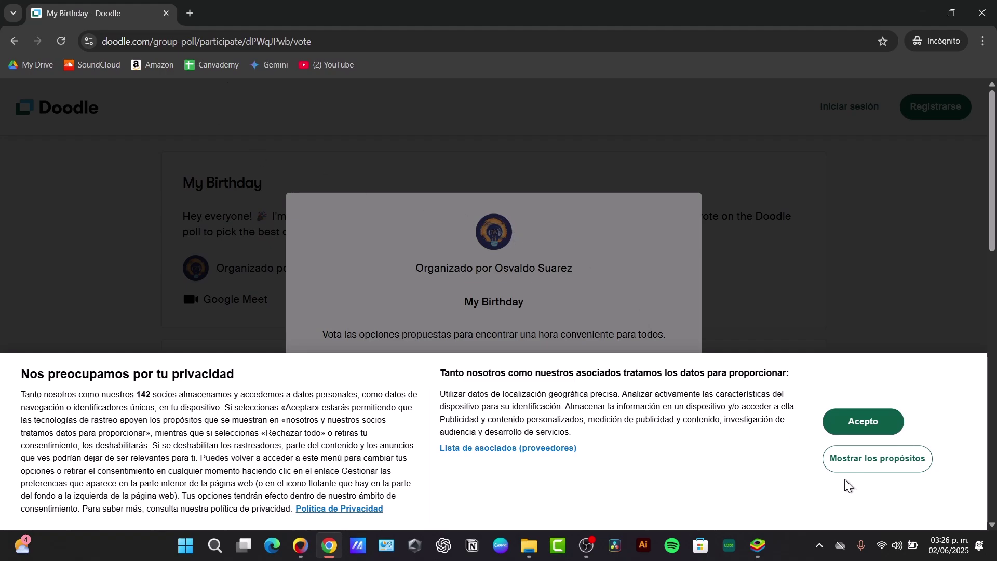
Step: Accept the privacy notice and open the My Birthday voting page as a guest
click(855, 427)
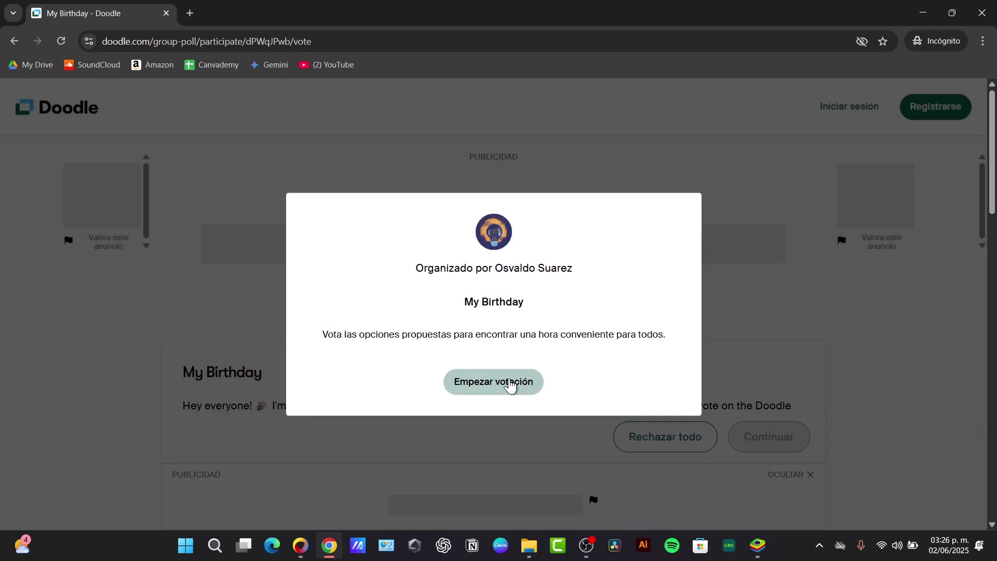
click(503, 385)
scroll(459, 395, down, 3)
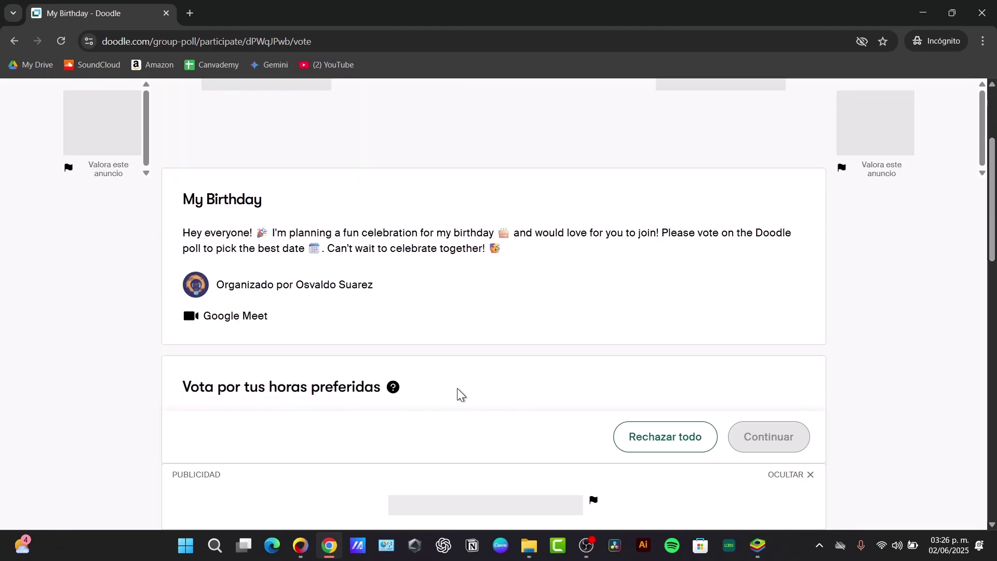
scroll(443, 387, down, 3)
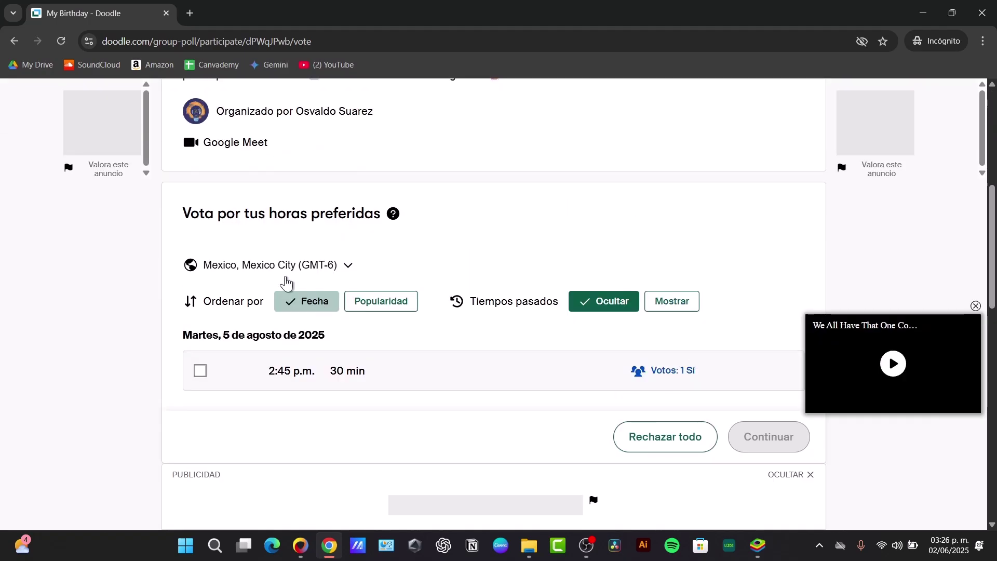
drag(201, 210, 516, 221)
Step: Review the guest vote page, then return to the organizer's regular browser window
scroll(514, 196, down, 3)
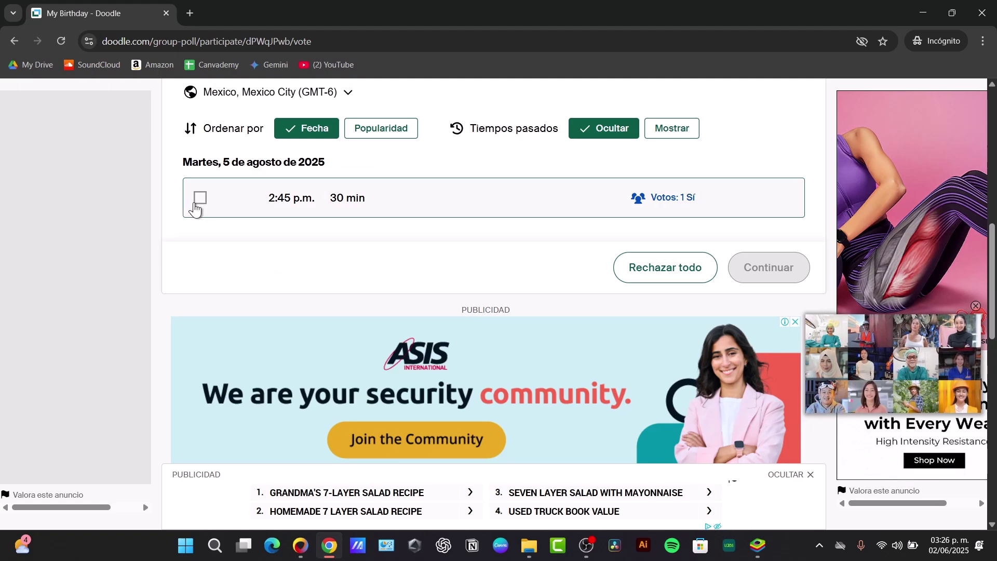
scroll(509, 203, down, 6)
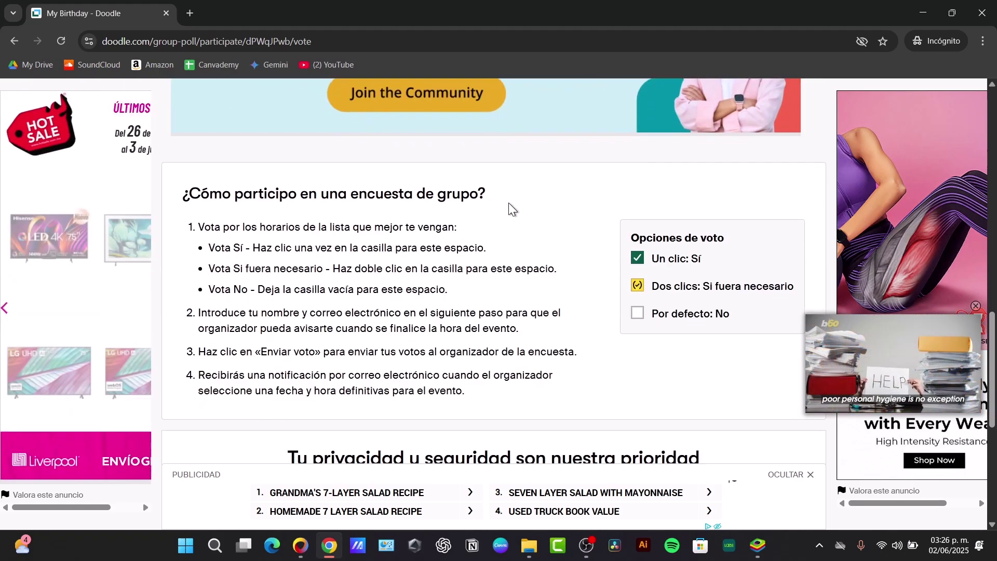
scroll(512, 208, down, 8)
scroll(506, 218, up, 14)
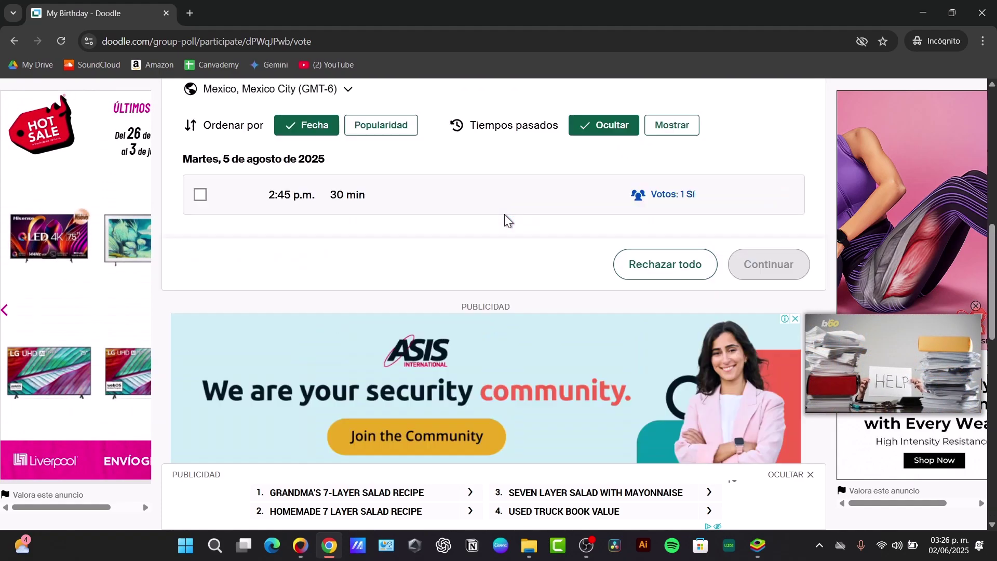
scroll(508, 218, up, 6)
scroll(488, 364, down, 6)
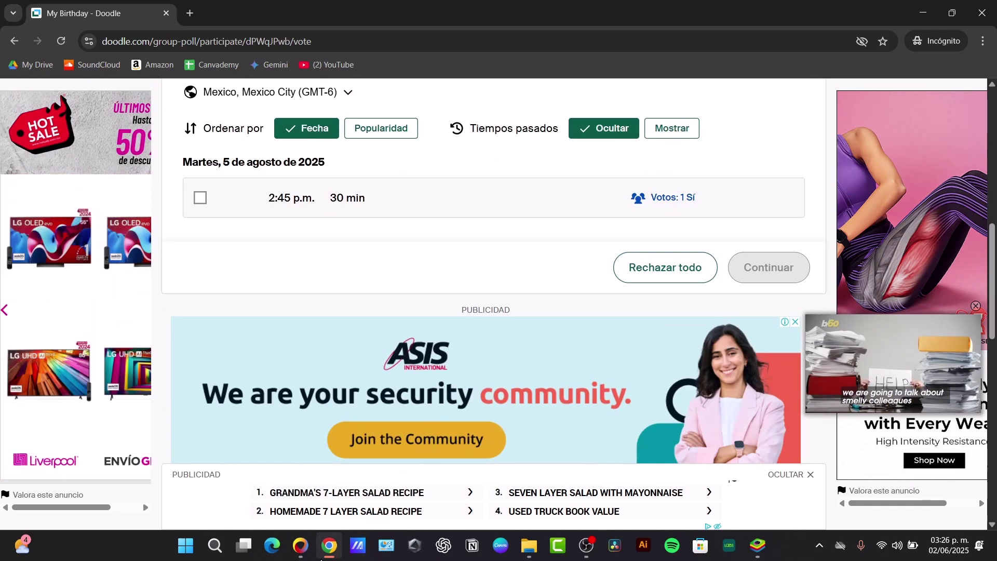
click(300, 545)
Step: Go to the Doodle Dashboard from the account avatar menu
scroll(624, 381, up, 4)
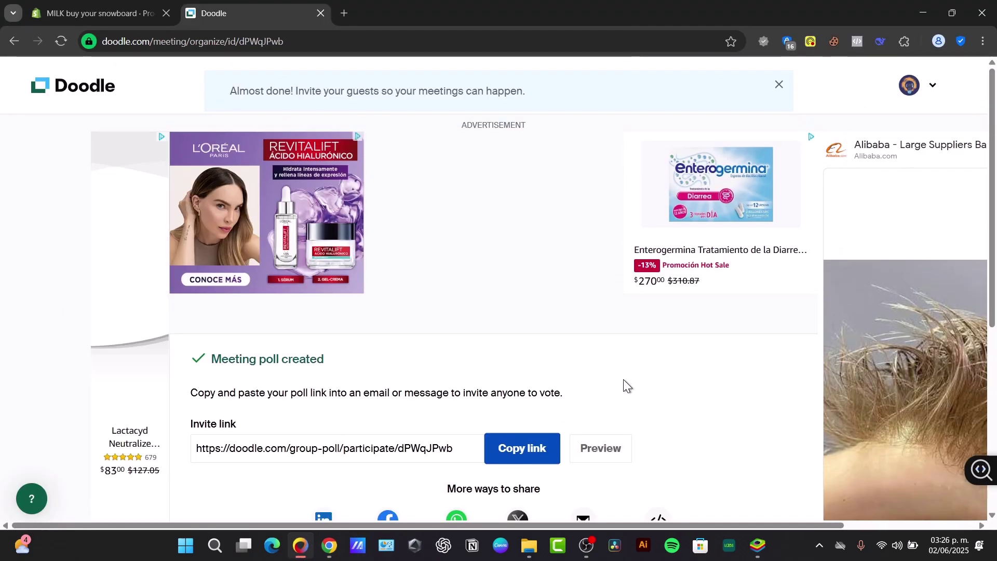
scroll(390, 415, down, 6)
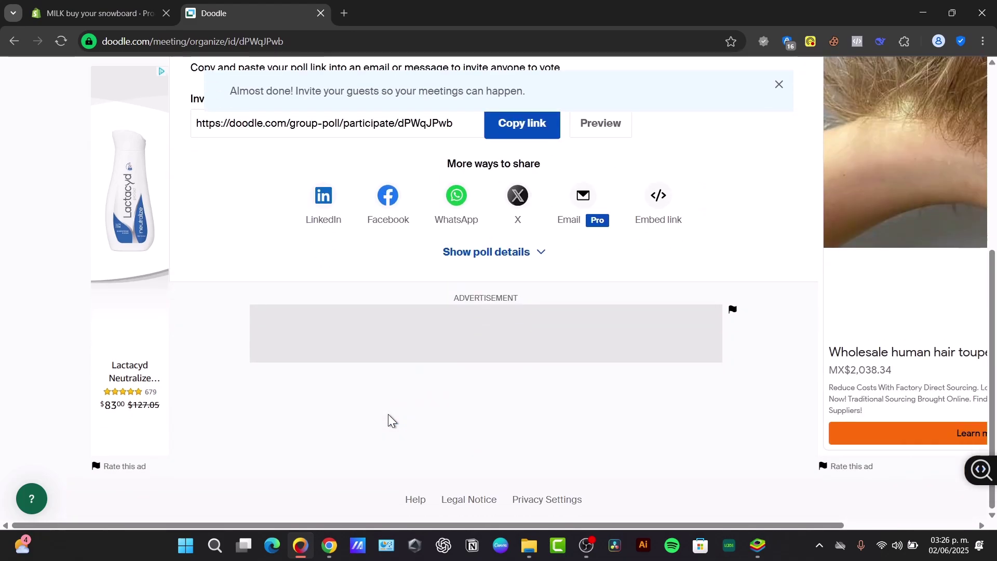
scroll(400, 417, up, 6)
click(910, 86)
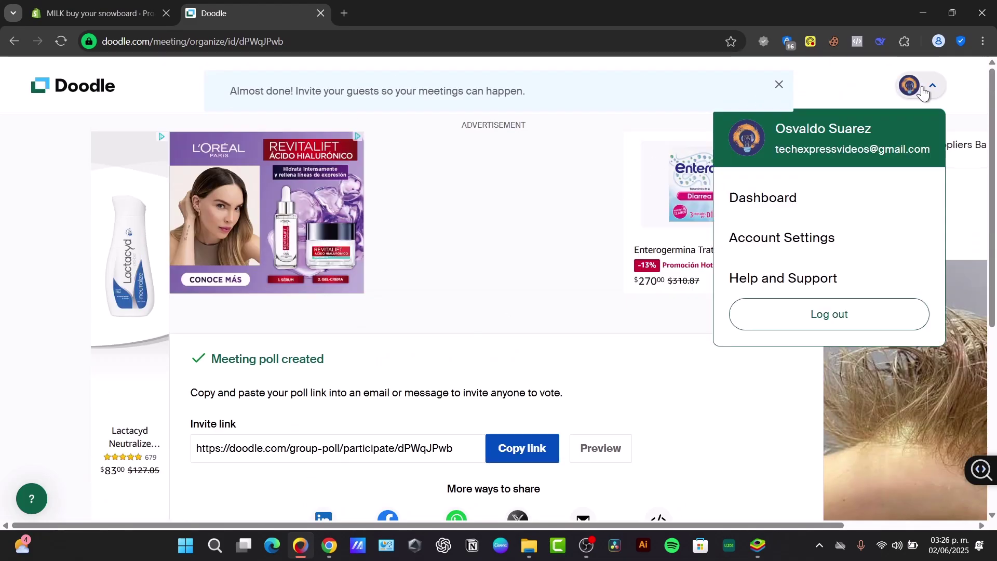
click(843, 195)
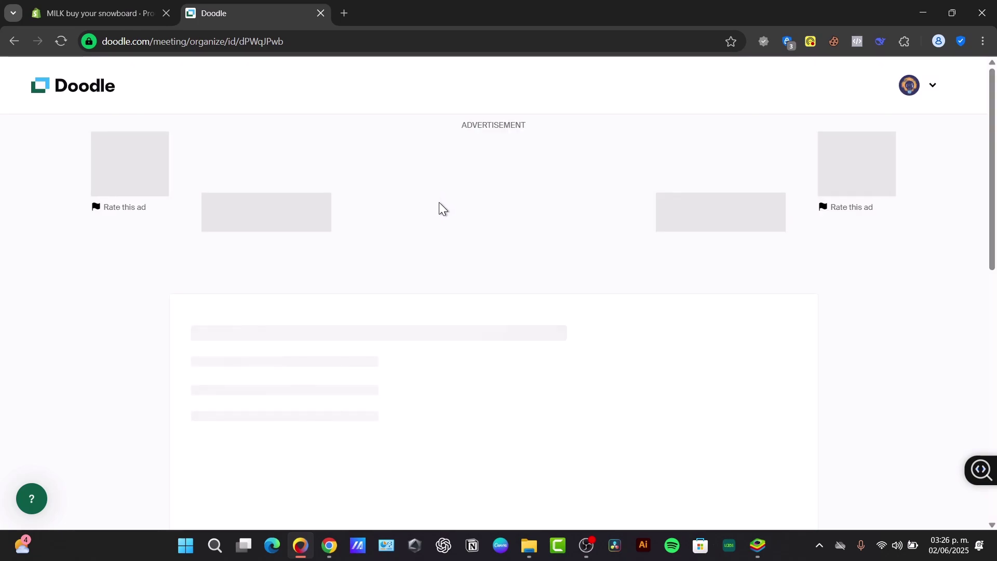
scroll(439, 204, down, 7)
scroll(440, 204, up, 4)
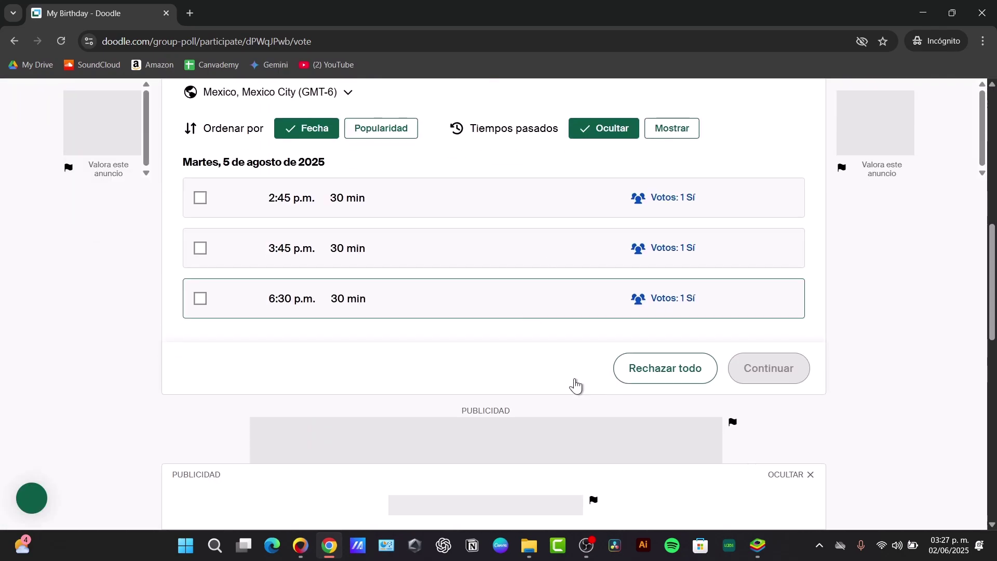
Step: Vote Yes for the Aug 5, 3:45 p.m. slot and continue
click(204, 249)
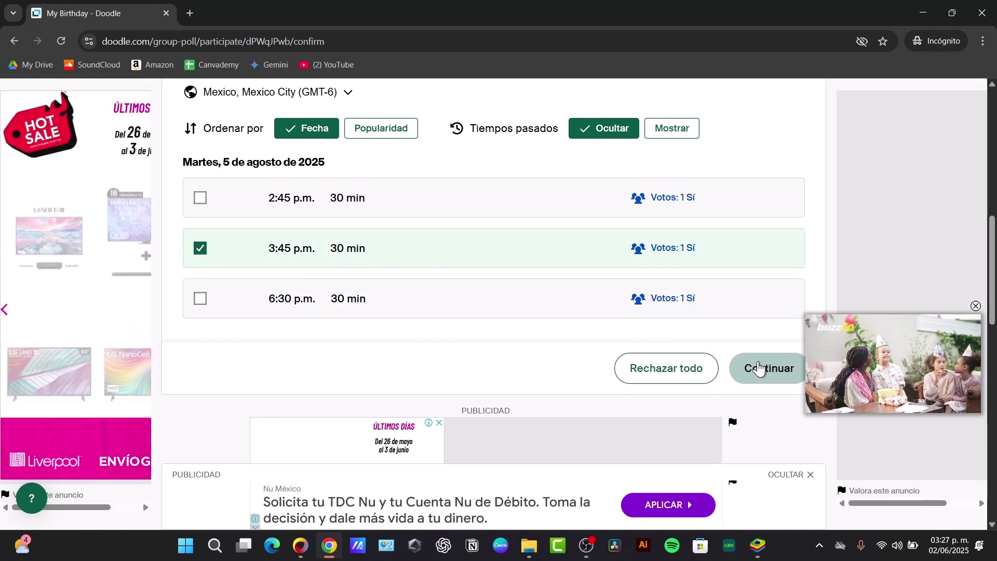
click(757, 368)
scroll(715, 350, down, 3)
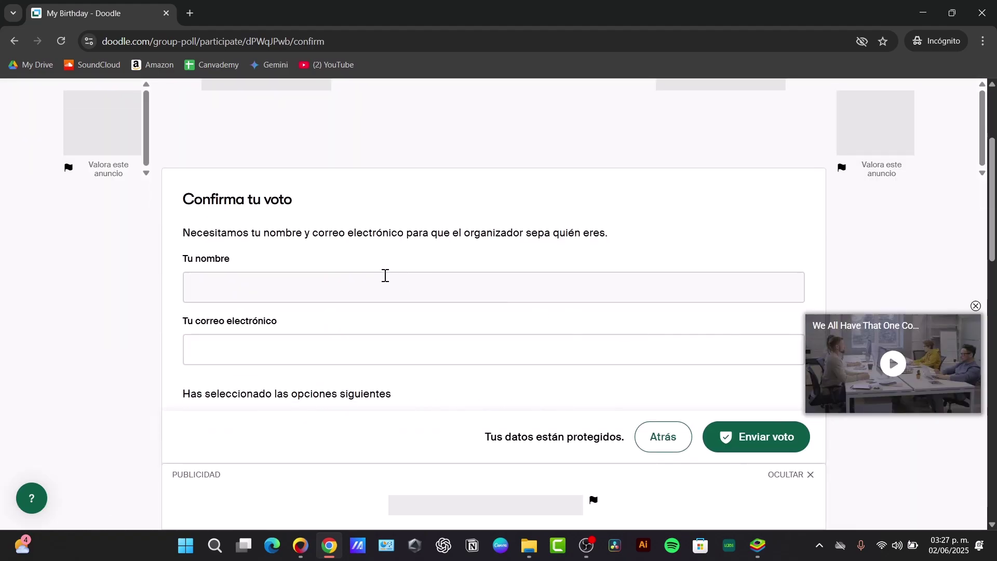
Step: Autofill the participant's name and e-mail from suggestions, then submit the vote
click(384, 277)
click(333, 324)
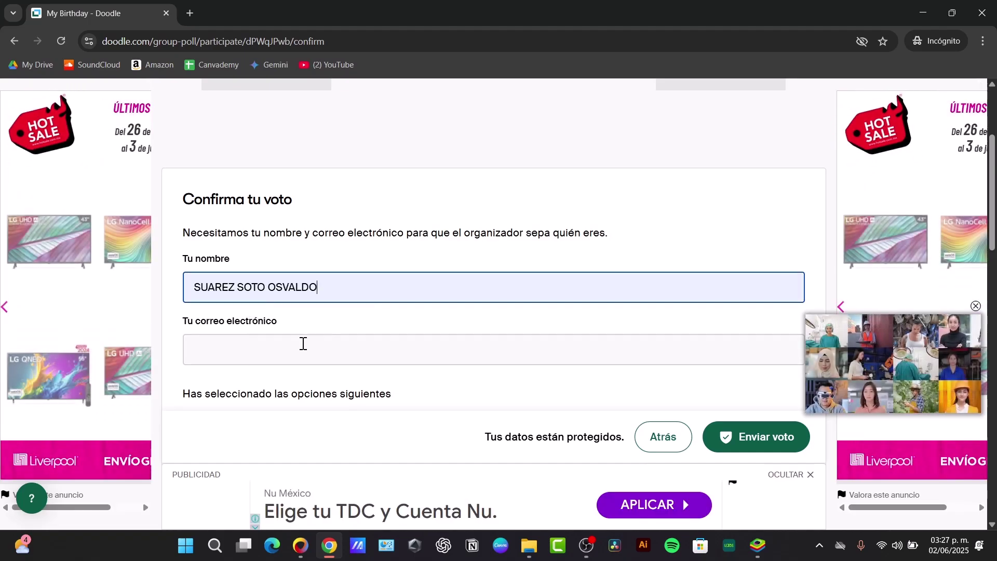
click(304, 345)
click(324, 407)
scroll(457, 318, down, 5)
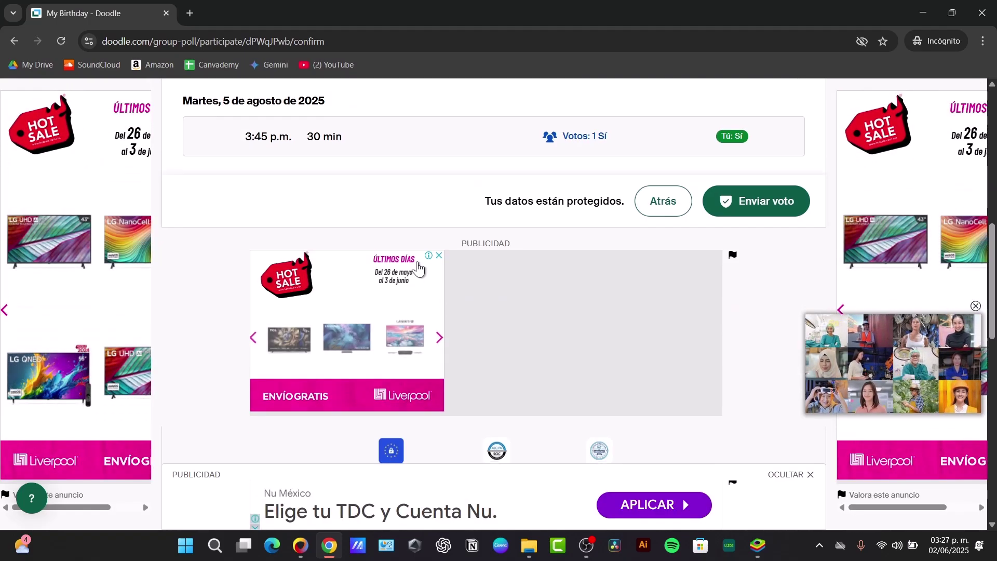
scroll(408, 263, up, 2)
click(753, 379)
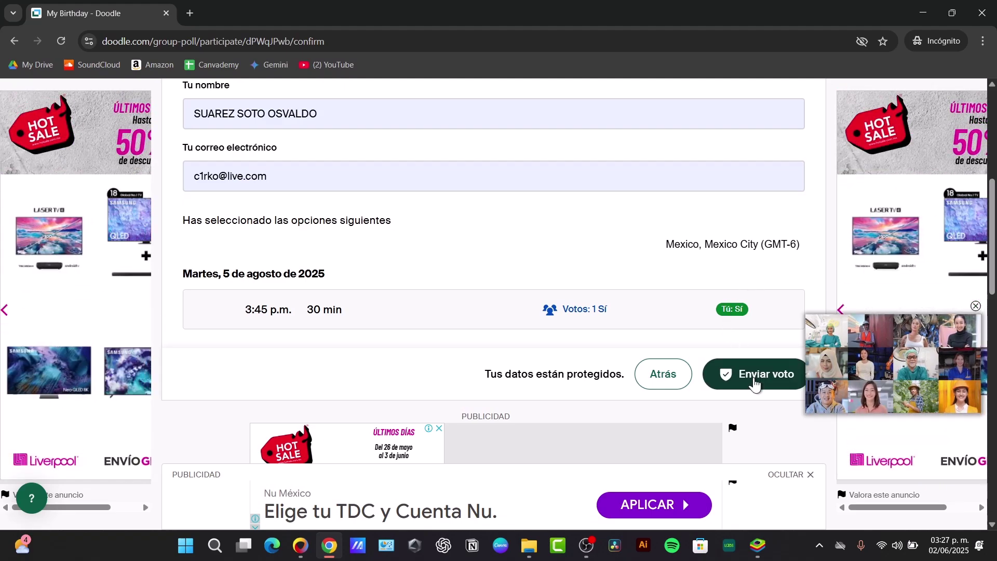
scroll(562, 313, down, 3)
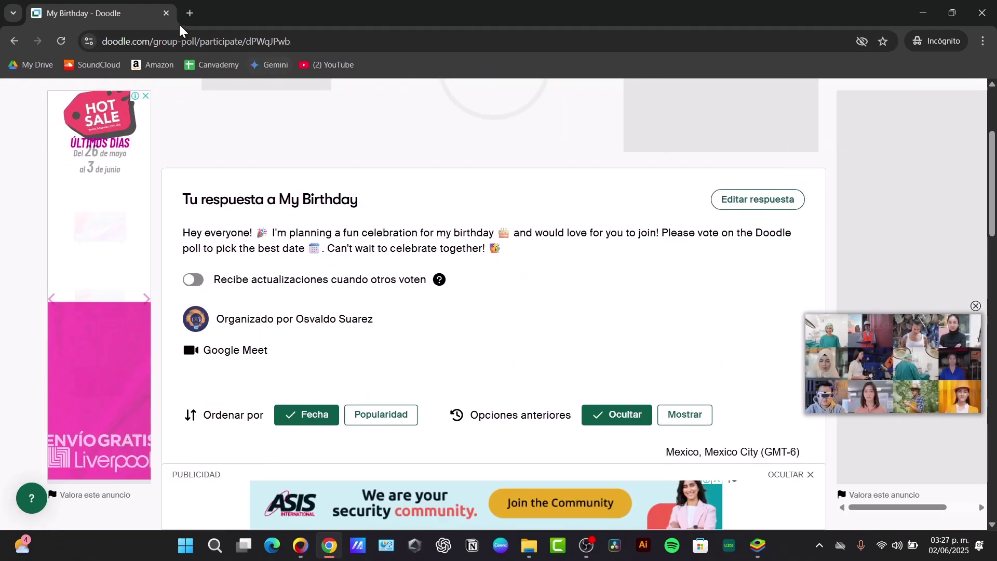
Step: Return to the organizer's poll page and review the new 3:45 PM vote in the Participants table
click(301, 557)
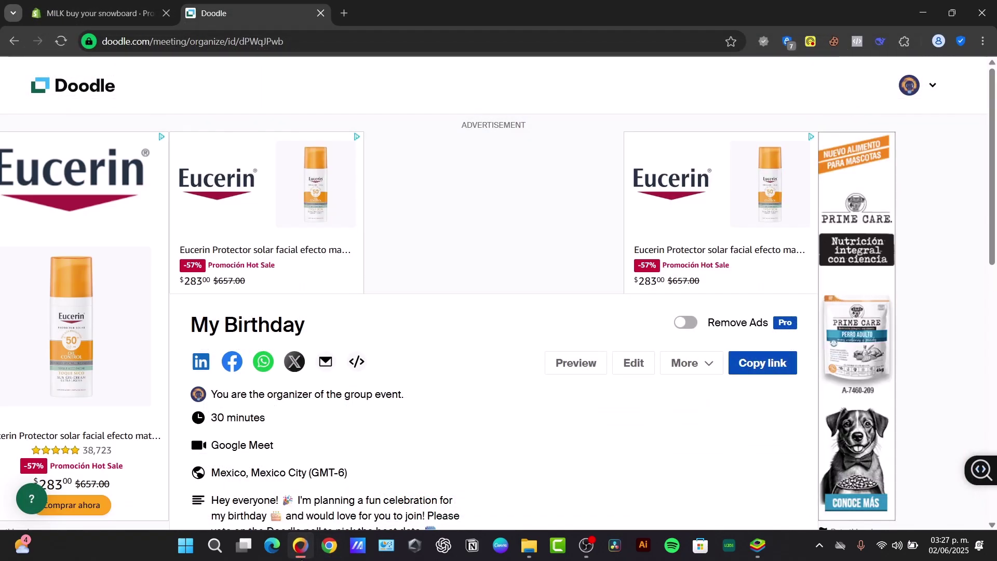
scroll(449, 345, down, 6)
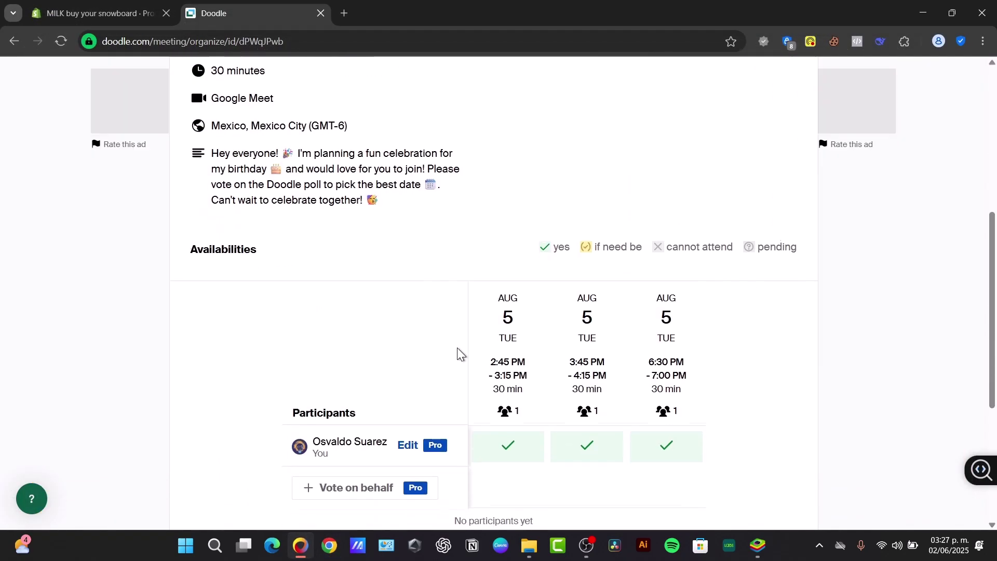
scroll(457, 351, down, 3)
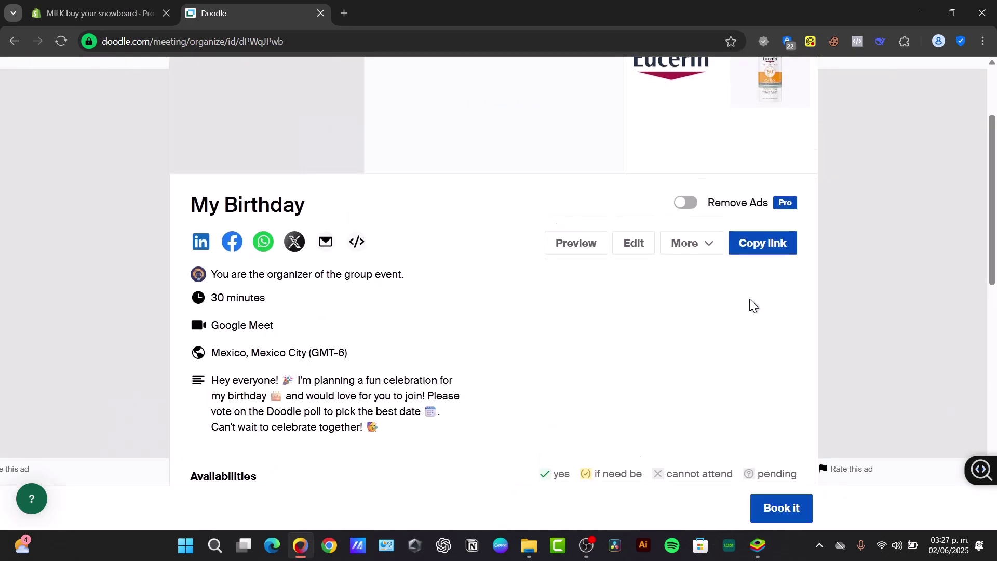
scroll(749, 298, down, 10)
scroll(750, 305, up, 6)
scroll(751, 305, down, 3)
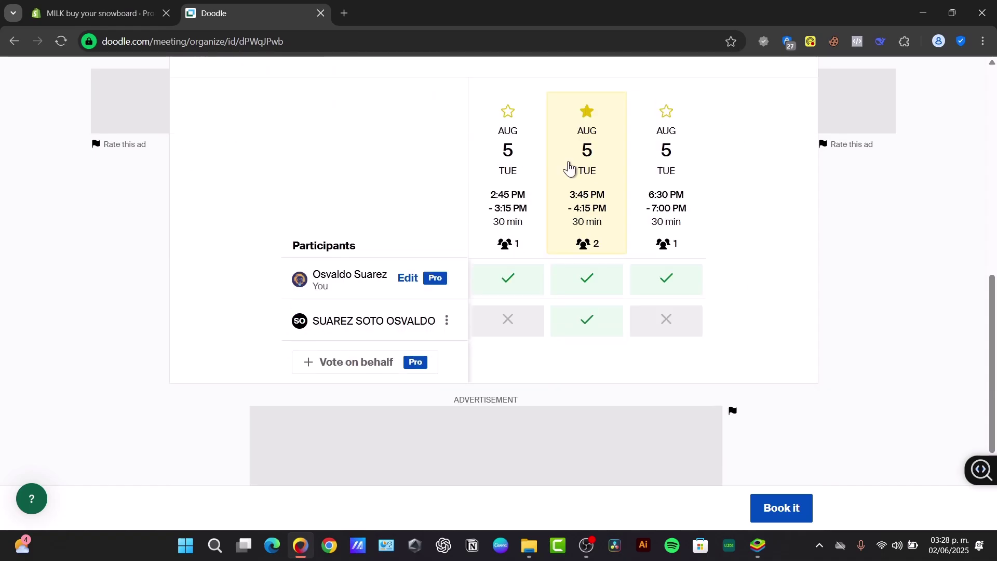
scroll(659, 312, up, 10)
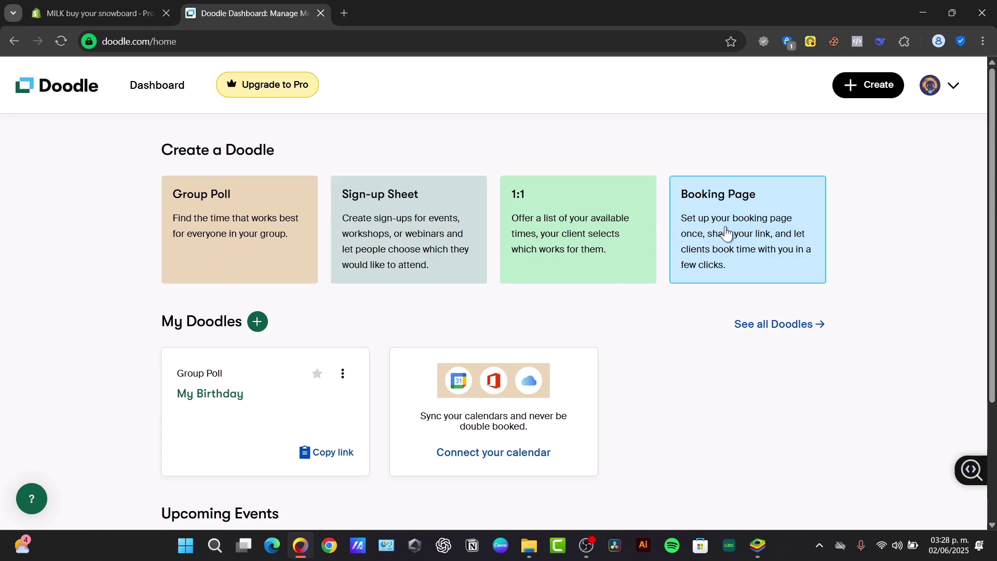
scroll(728, 231, down, 3)
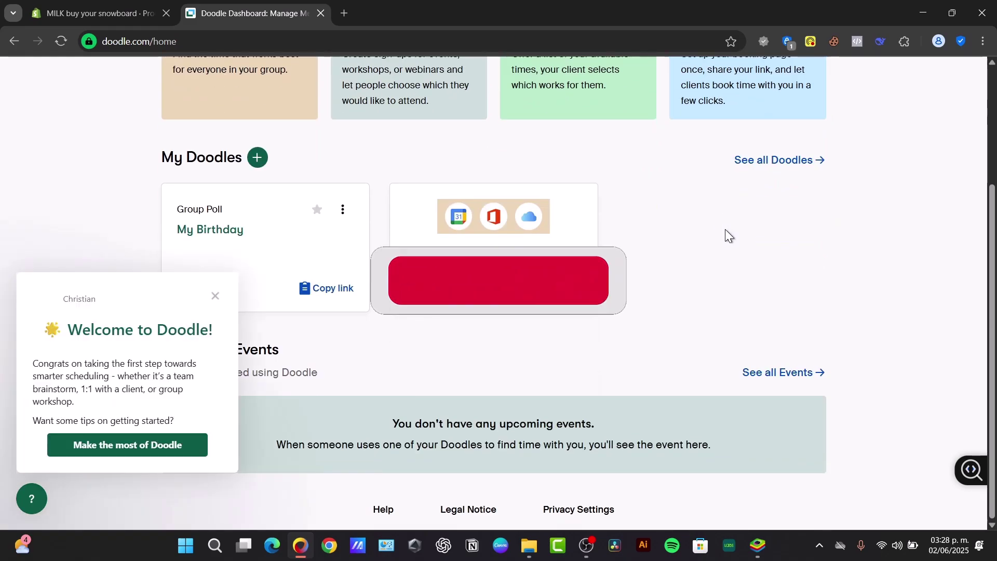